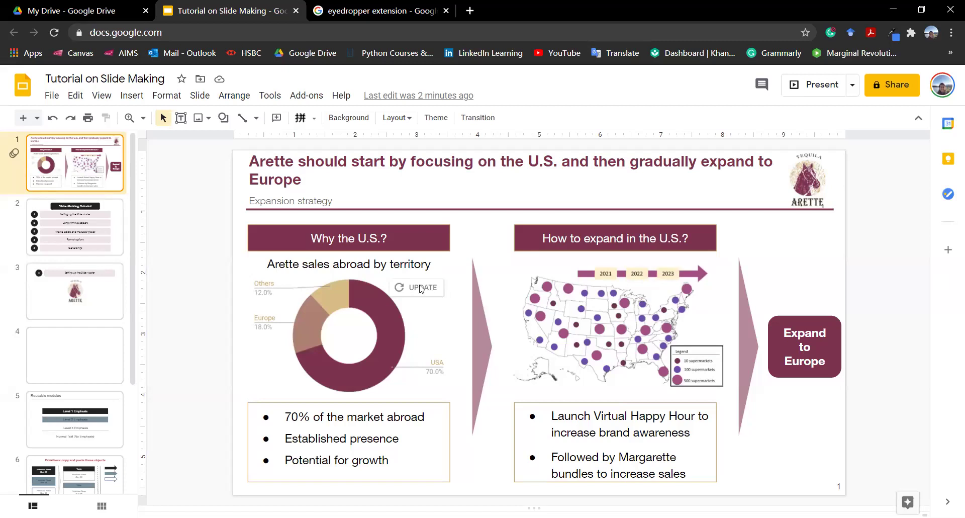
Step: Review the tutorial outline on slide 2 and the Arette logo on slide 3, then go to blank slide 4
{"action": "left_click", "coordinate": [93, 226]}
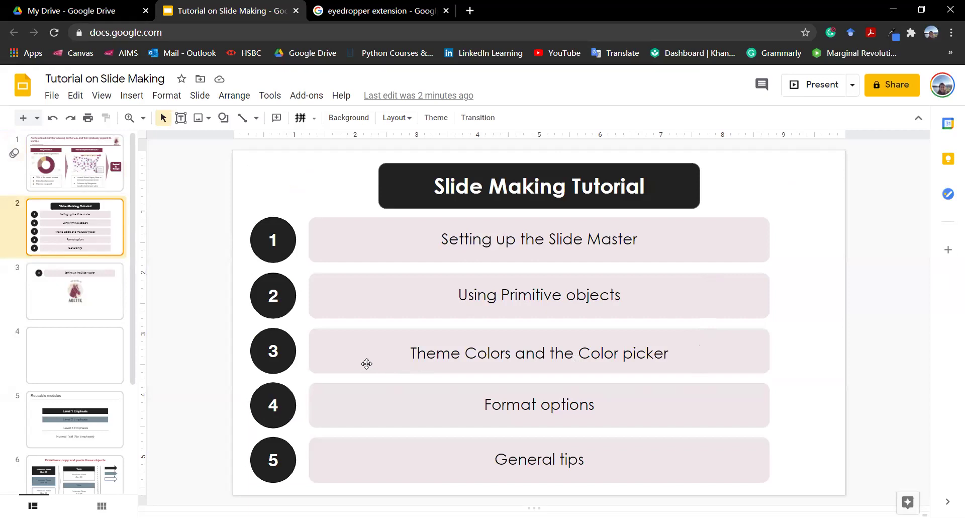
{"action": "left_click", "coordinate": [111, 296]}
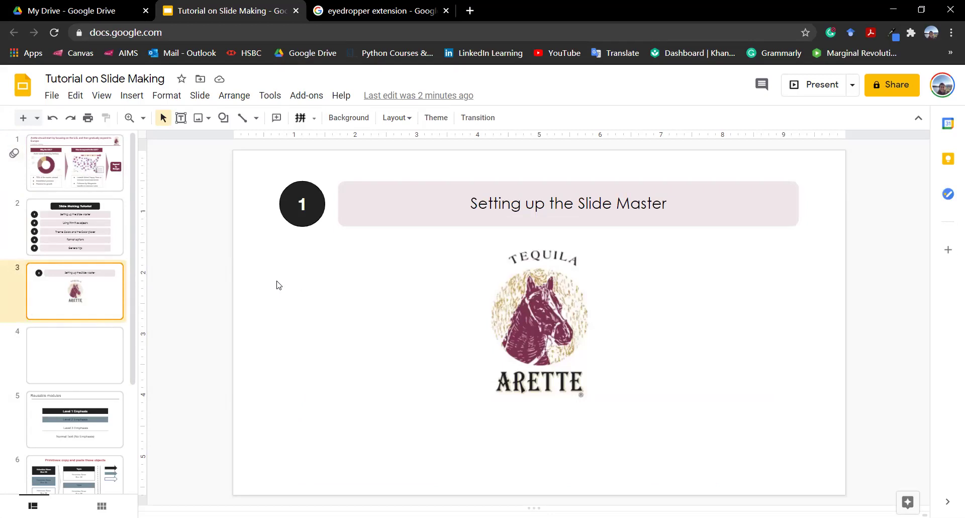
{"action": "left_click", "coordinate": [523, 276]}
{"action": "left_click", "coordinate": [94, 357]}
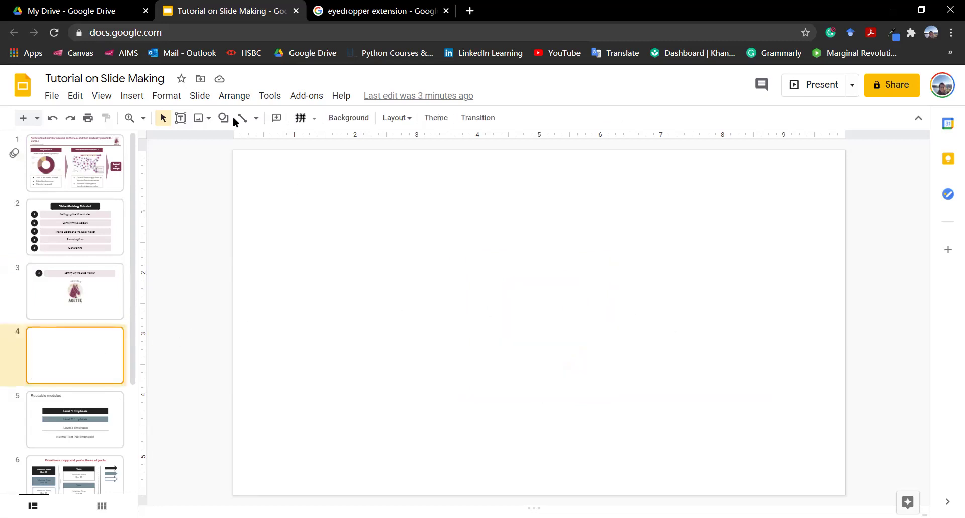
Step: Open the theme master editor via Slide > Edit master and find the 'Slide remade' layout
{"action": "left_click", "coordinate": [208, 101]}
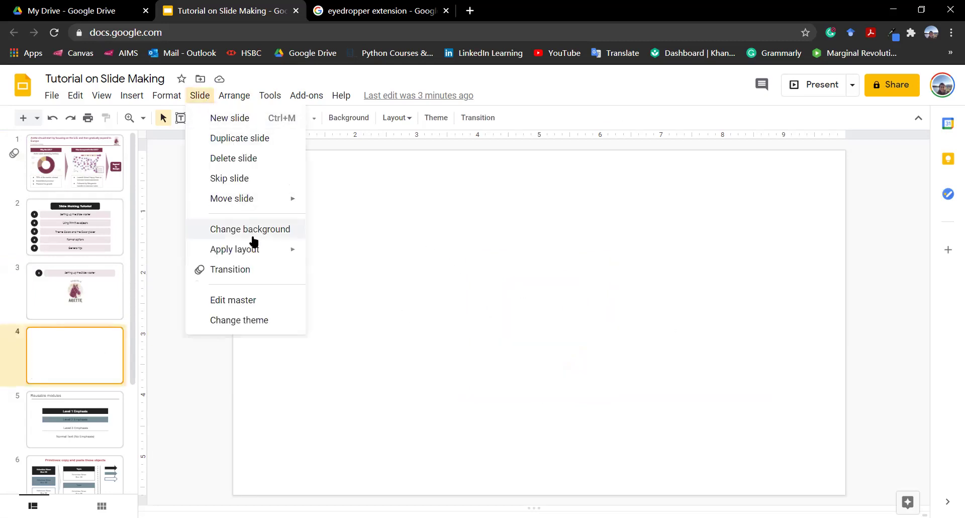
{"action": "left_click", "coordinate": [253, 301]}
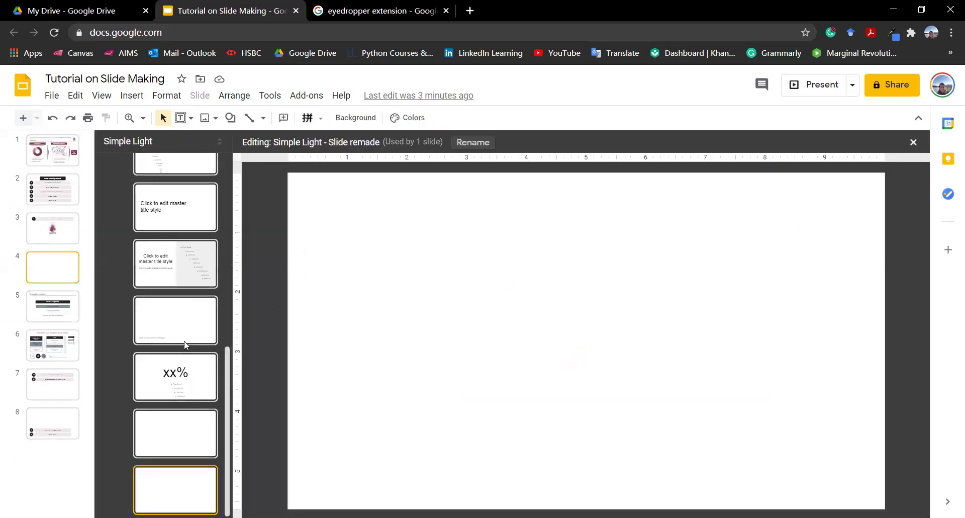
{"action": "scroll", "coordinate": [186, 342], "scroll_direction": "up", "scroll_amount": 6}
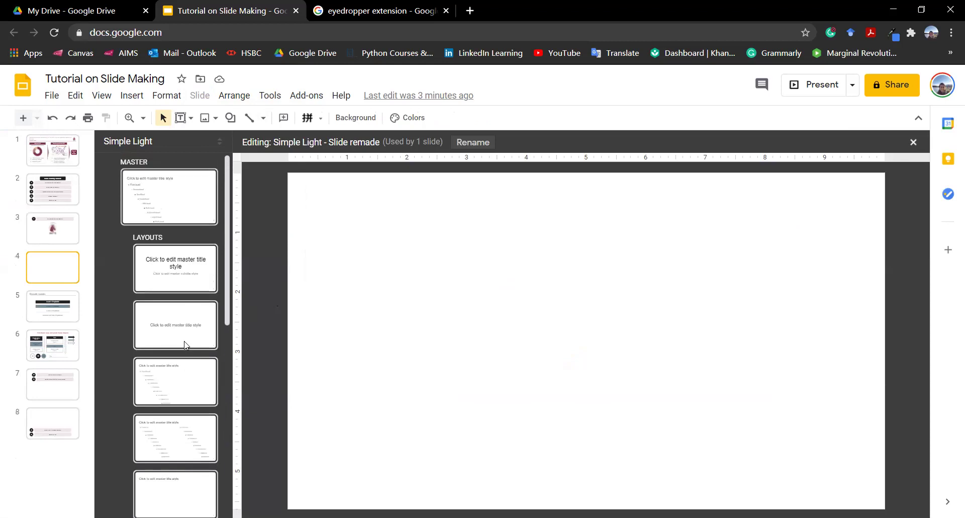
{"action": "scroll", "coordinate": [190, 315], "scroll_direction": "down", "scroll_amount": 10}
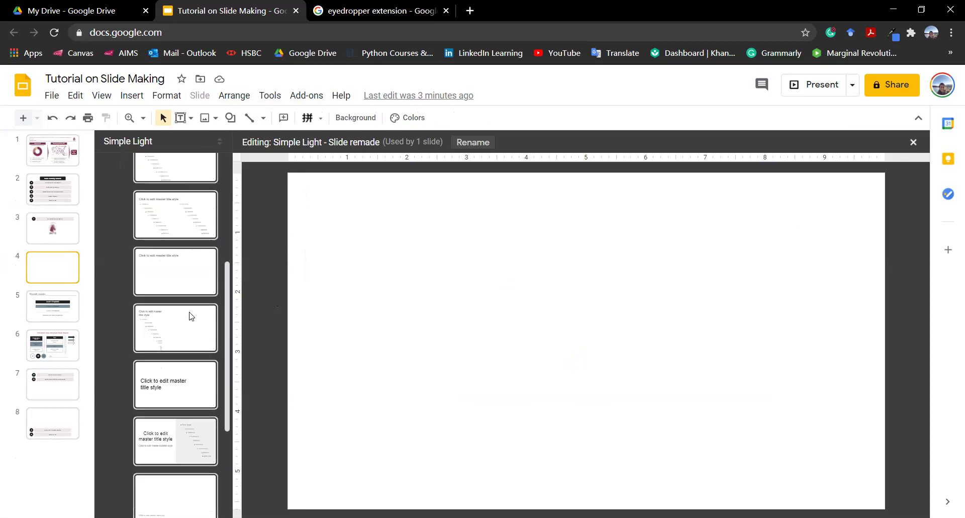
{"action": "scroll", "coordinate": [189, 315], "scroll_direction": "down", "scroll_amount": 1}
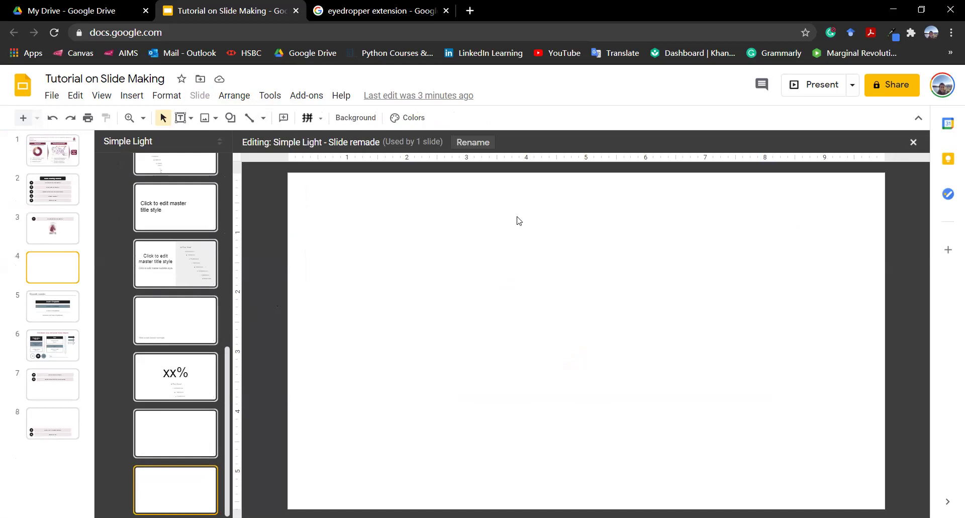
Step: Add a title placeholder and a one-line subtitle placeholder beneath it on the layout
{"action": "left_click", "coordinate": [191, 122]}
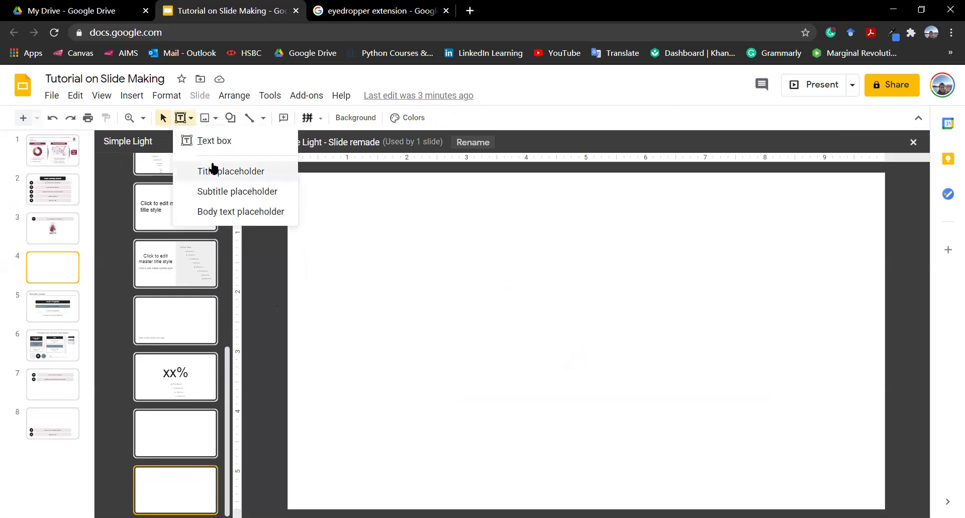
{"action": "left_click", "coordinate": [191, 121]}
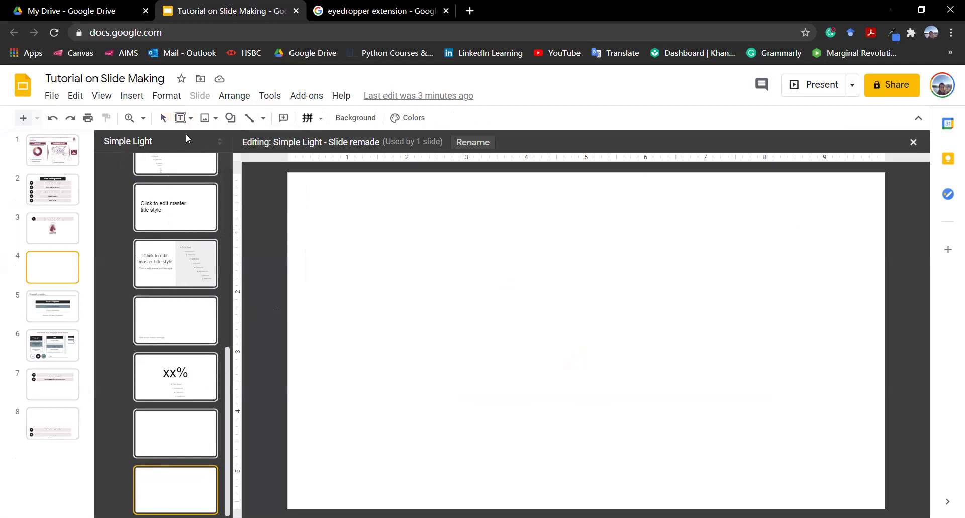
{"action": "left_click", "coordinate": [323, 190]}
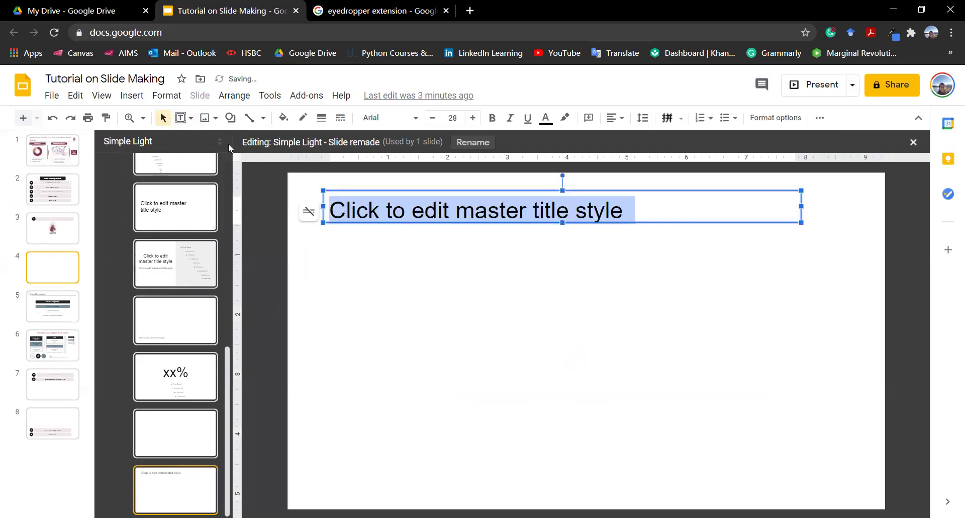
{"action": "left_click", "coordinate": [191, 119]}
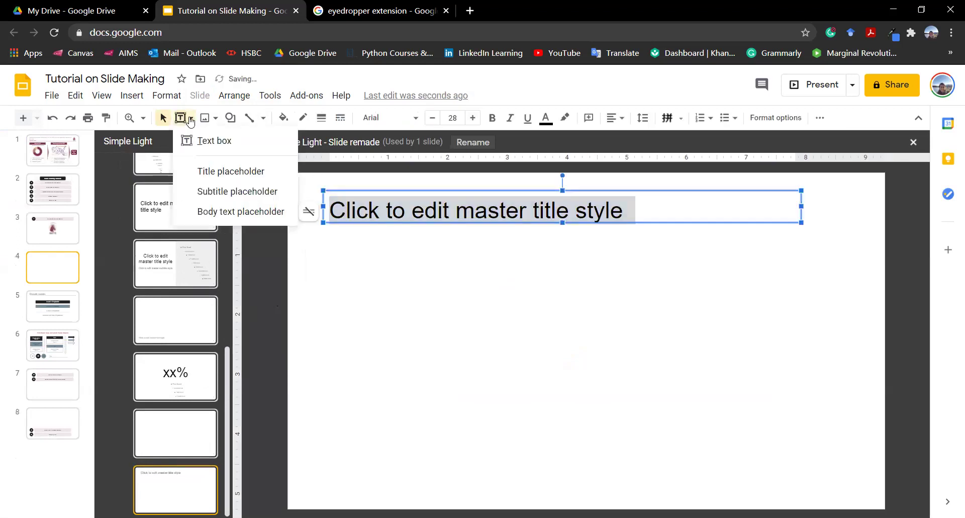
{"action": "left_click", "coordinate": [227, 190]}
{"action": "left_click", "coordinate": [317, 240]}
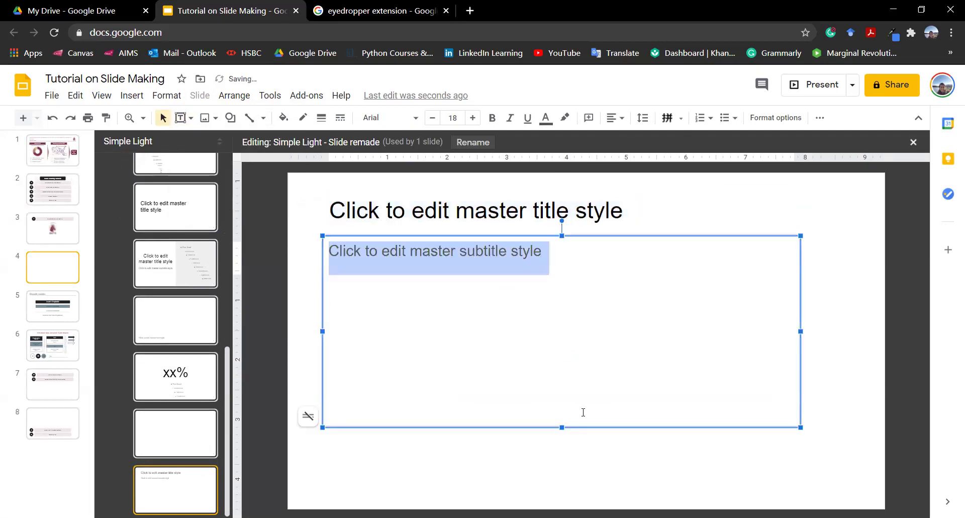
{"action": "left_click_drag", "start_coordinate": [567, 320], "coordinate": [565, 265]}
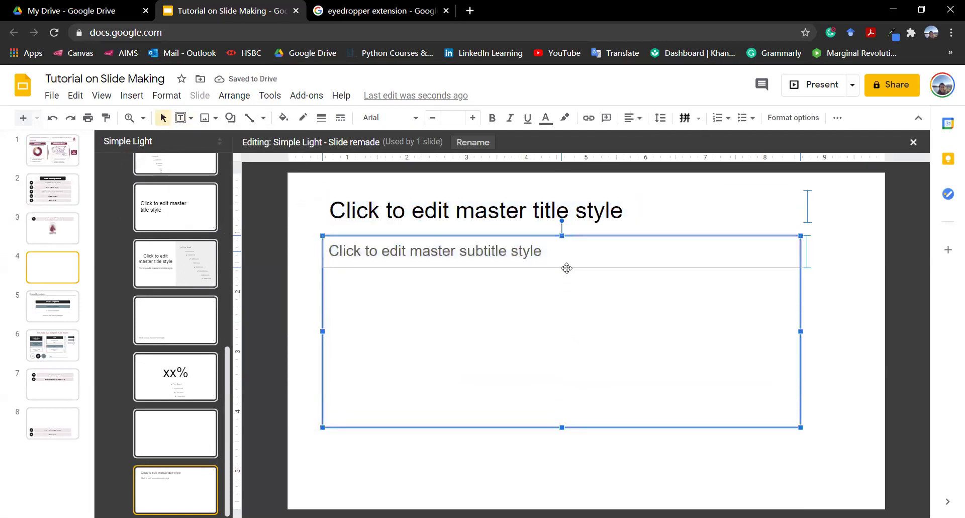
{"action": "left_click", "coordinate": [511, 327]}
Step: Set both placeholders to Helvetica Neue and move them to the top of the slide
{"action": "left_click_drag", "start_coordinate": [508, 319], "coordinate": [352, 196]}
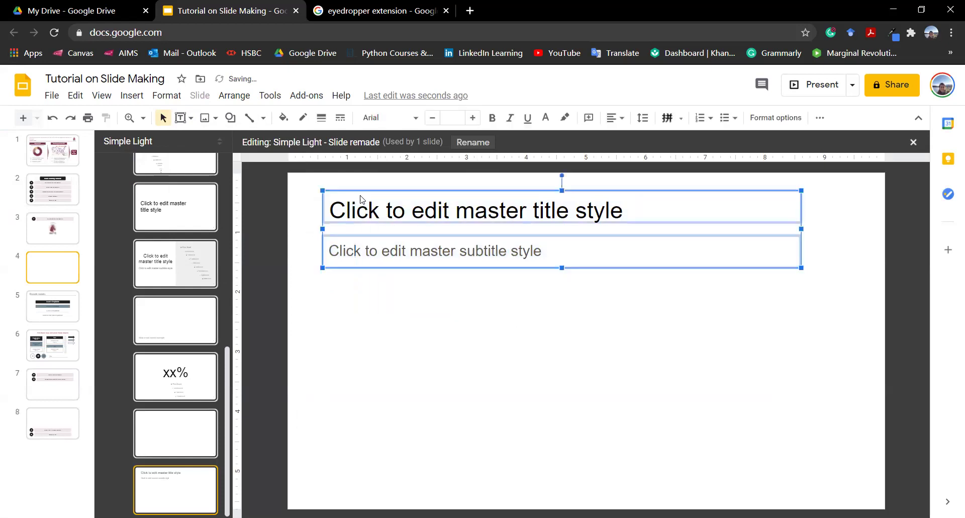
{"action": "left_click", "coordinate": [396, 121]}
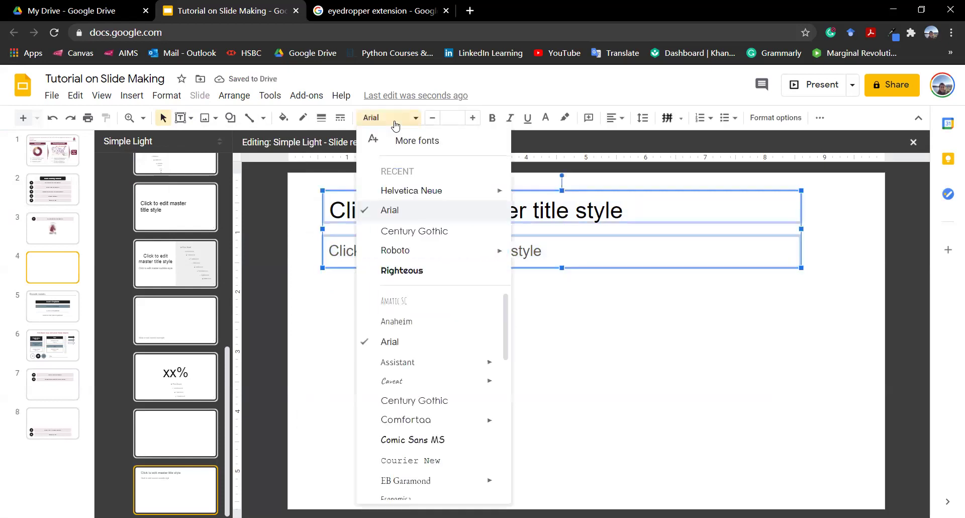
{"action": "left_click", "coordinate": [415, 192]}
{"action": "left_click", "coordinate": [435, 296]}
{"action": "left_click_drag", "start_coordinate": [470, 285], "coordinate": [340, 173]}
{"action": "left_click_drag", "start_coordinate": [375, 279], "coordinate": [352, 205]}
{"action": "left_click", "coordinate": [370, 259]}
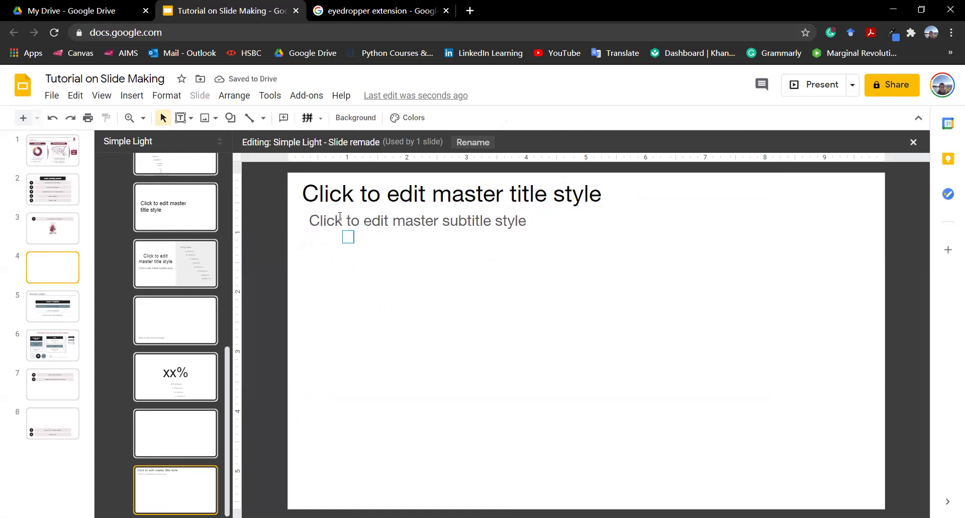
Step: Left-align the subtitle with the title using Align horizontally > Left
{"action": "left_click", "coordinate": [345, 225]}
{"action": "left_click_drag", "start_coordinate": [343, 205], "coordinate": [341, 205]}
{"action": "left_click", "coordinate": [358, 262]}
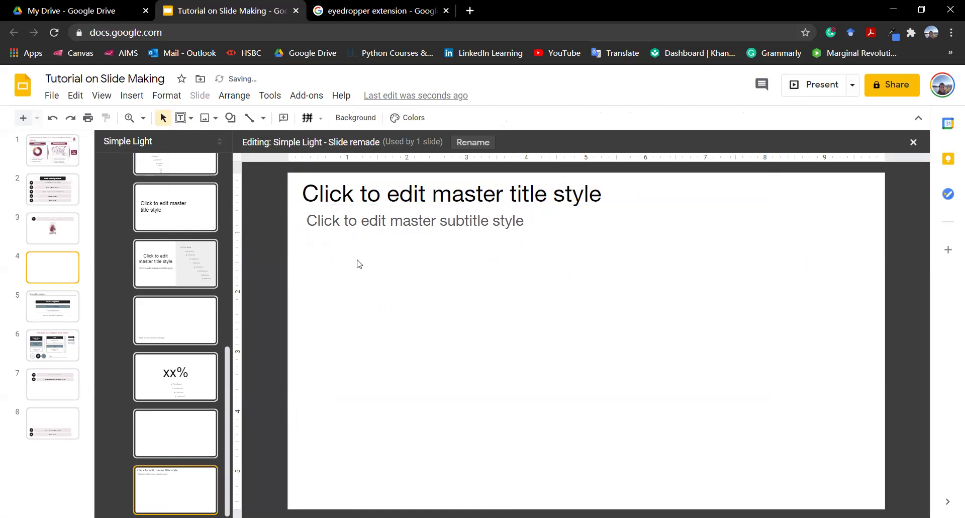
{"action": "left_click_drag", "start_coordinate": [357, 242], "coordinate": [331, 196]}
{"action": "right_click", "coordinate": [332, 197]}
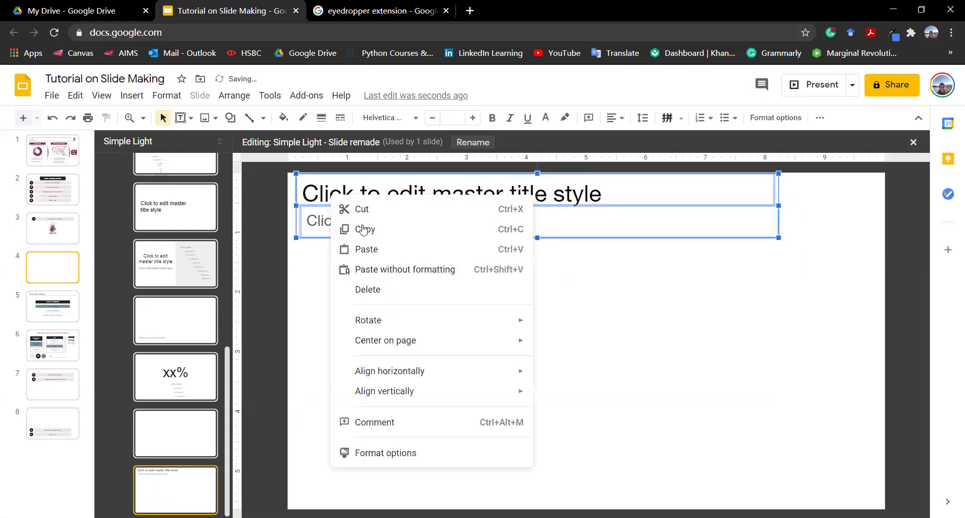
{"action": "mouse_move", "coordinate": [425, 382]}
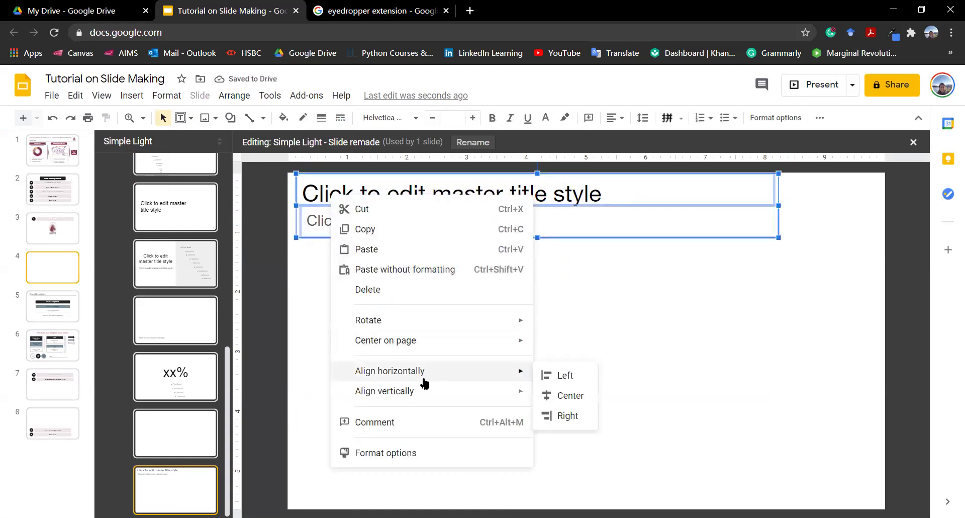
{"action": "left_click", "coordinate": [538, 376]}
{"action": "left_click", "coordinate": [511, 307]}
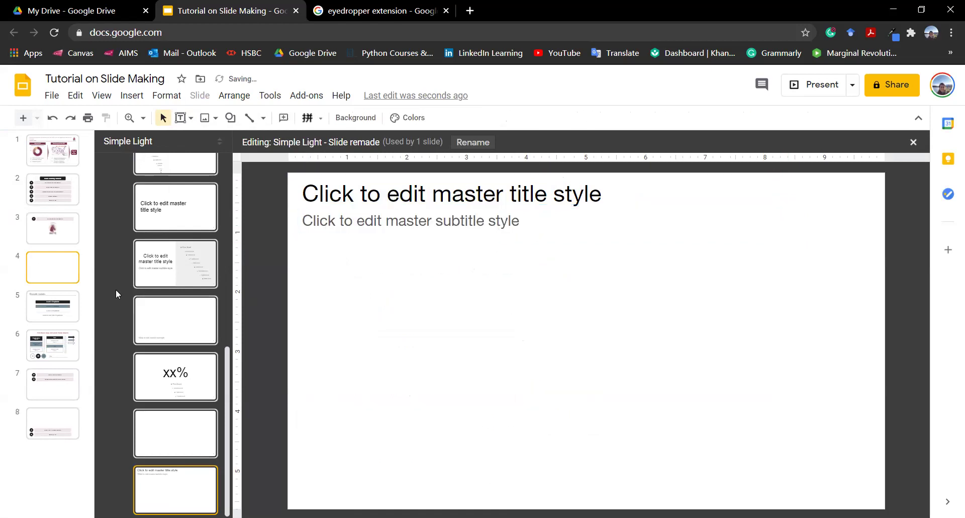
Step: Copy the Arette logo from slide 3 and paste it into slide 4's master layout
{"action": "left_click", "coordinate": [63, 236]}
{"action": "left_click", "coordinate": [537, 301]}
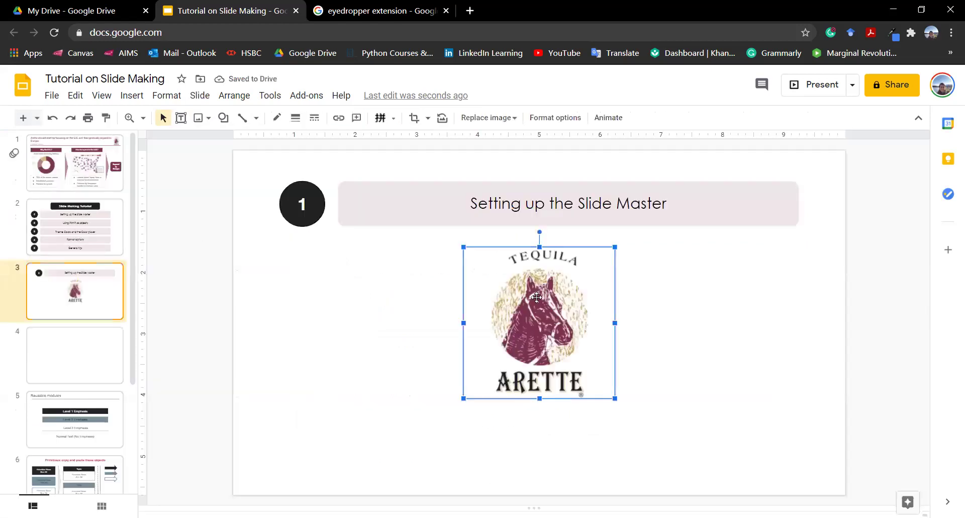
{"action": "right_click", "coordinate": [538, 302]}
{"action": "left_click", "coordinate": [563, 135]}
{"action": "left_click", "coordinate": [100, 354]}
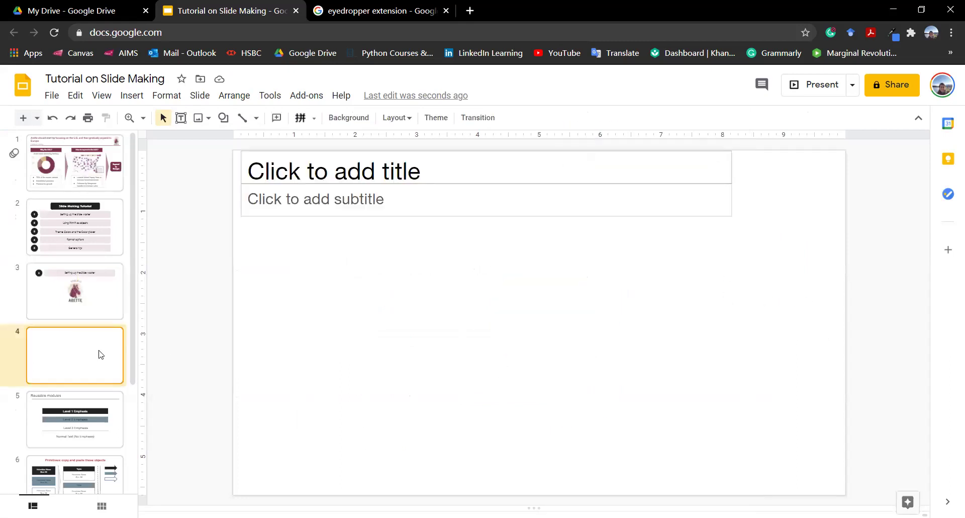
{"action": "left_click", "coordinate": [191, 101]}
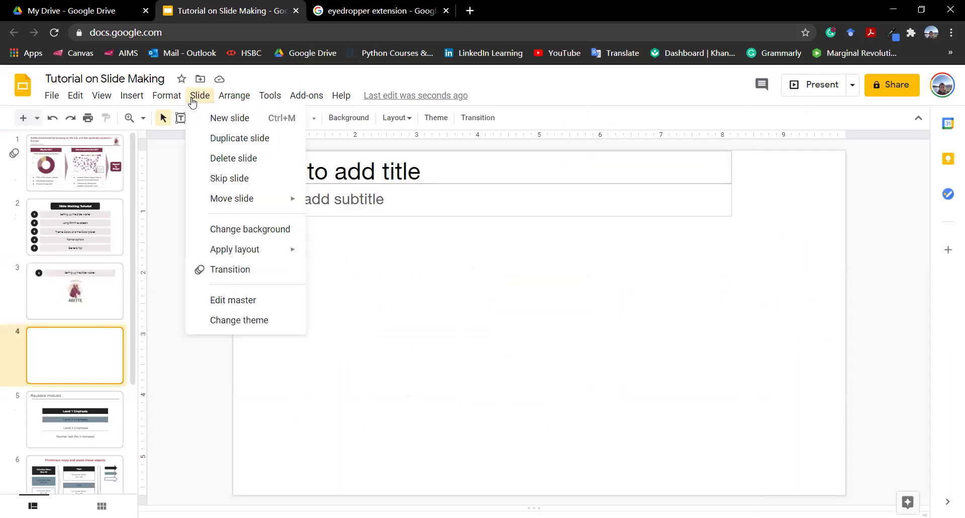
{"action": "left_click", "coordinate": [248, 302]}
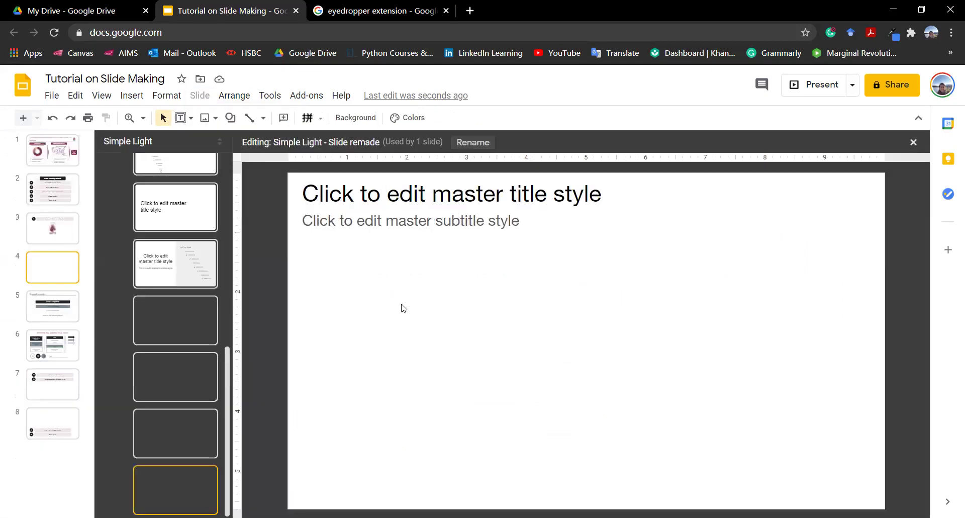
{"action": "right_click", "coordinate": [487, 309]}
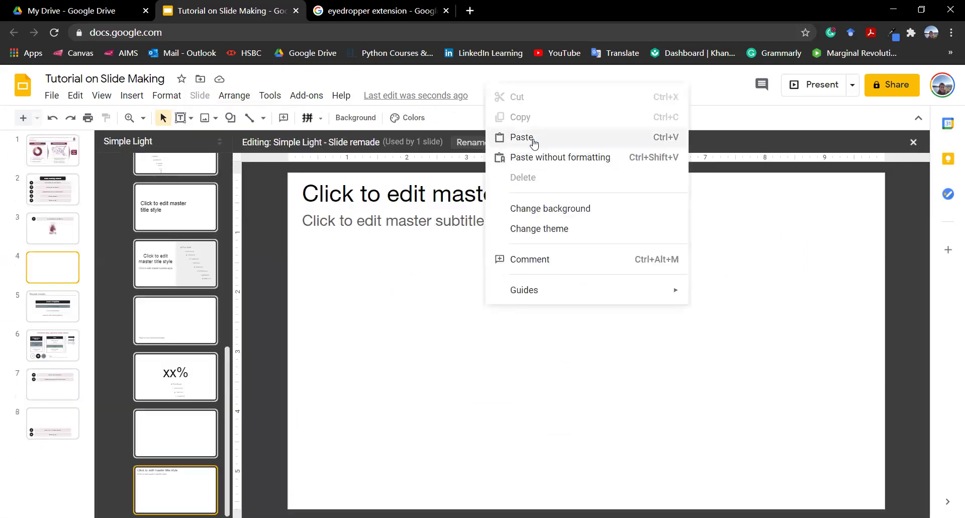
{"action": "left_click", "coordinate": [559, 138]}
Step: Shrink the logo into a small badge in the layout's top-right corner
{"action": "left_click_drag", "start_coordinate": [514, 415], "coordinate": [849, 208]}
{"action": "left_click_drag", "start_coordinate": [816, 243], "coordinate": [820, 230]}
{"action": "left_click", "coordinate": [831, 247]}
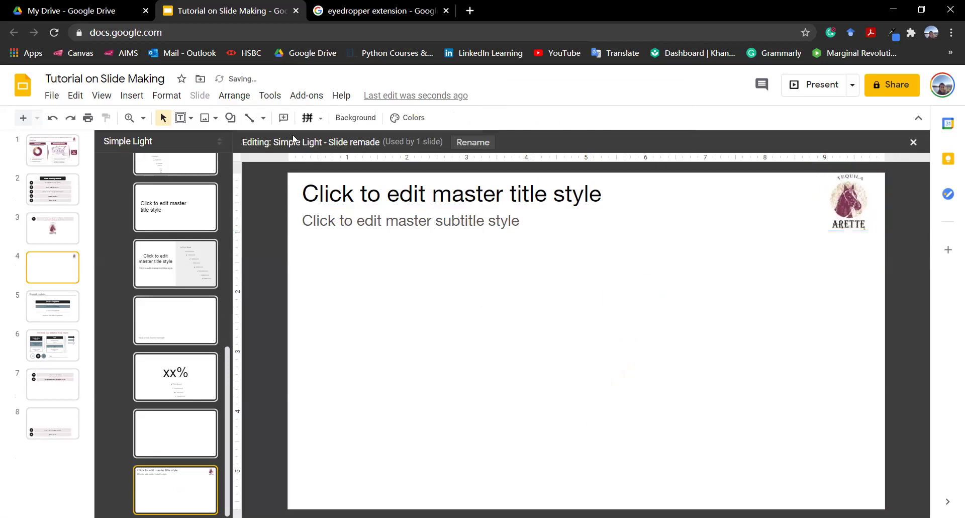
{"action": "left_click", "coordinate": [249, 117]}
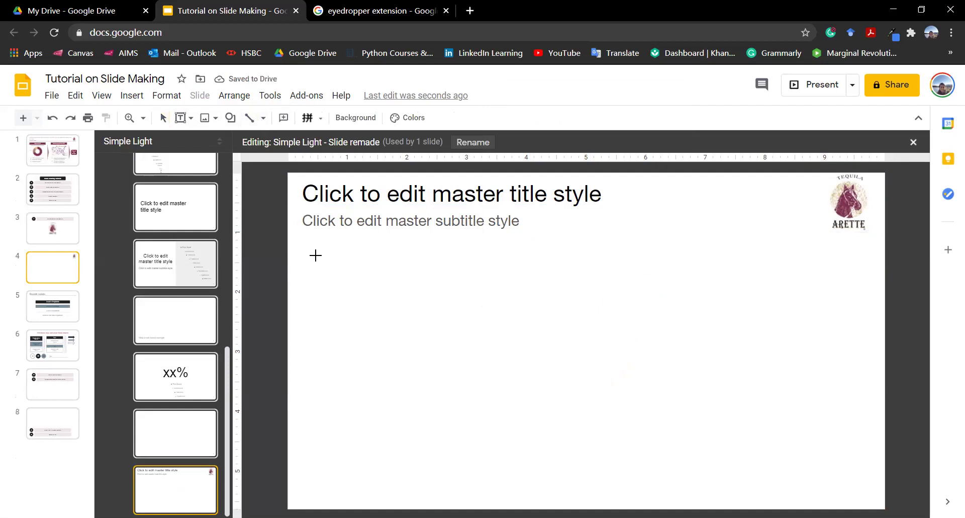
Step: Draw a level horizontal divider line beneath the subtitle on the layout
{"action": "mouse_move", "coordinate": [315, 255]}
{"action": "left_mouse_down"}
{"action": "mouse_move", "coordinate": [377, 315]}
{"action": "mouse_move", "coordinate": [850, 270]}
{"action": "mouse_move", "coordinate": [854, 252]}
{"action": "mouse_move", "coordinate": [869, 254]}
{"action": "left_mouse_up"}
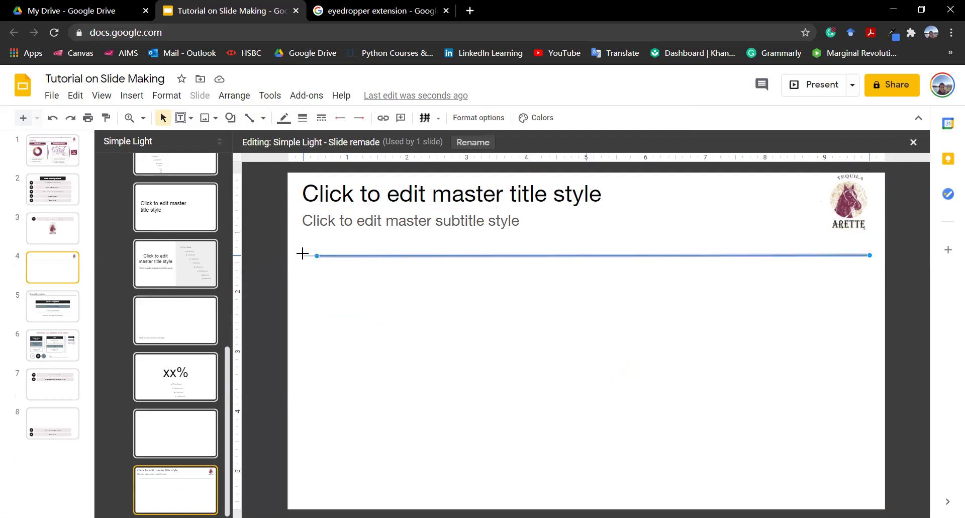
{"action": "left_click_drag", "start_coordinate": [302, 256], "coordinate": [355, 240]}
{"action": "left_click", "coordinate": [520, 284]}
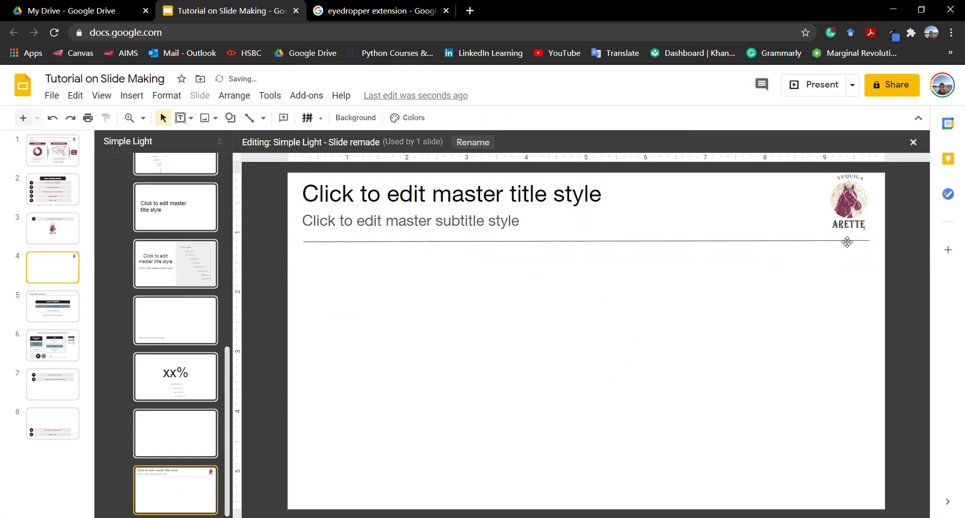
{"action": "left_click", "coordinate": [869, 241]}
{"action": "left_click_drag", "start_coordinate": [868, 240], "coordinate": [867, 240]}
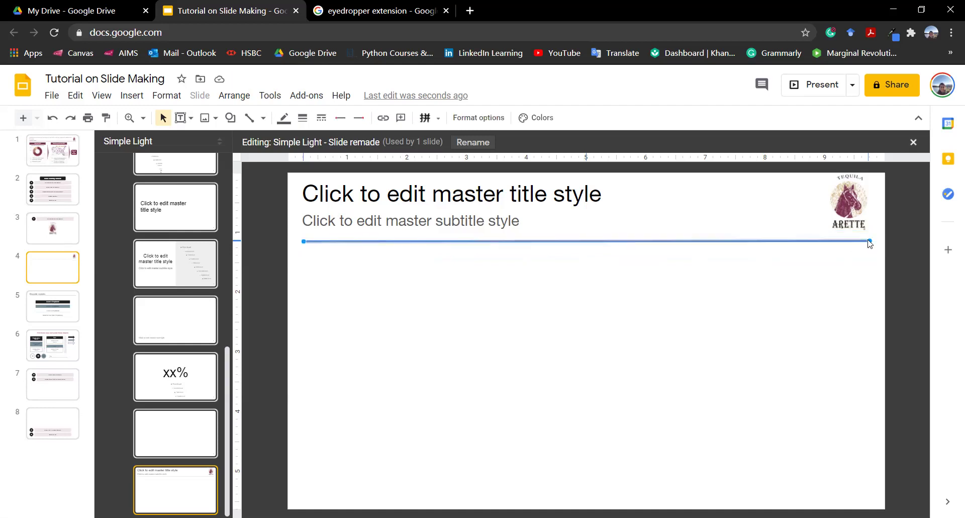
{"action": "left_click", "coordinate": [729, 275]}
Step: Make the divider line 2px thick and close the layout editor
{"action": "left_click", "coordinate": [720, 240]}
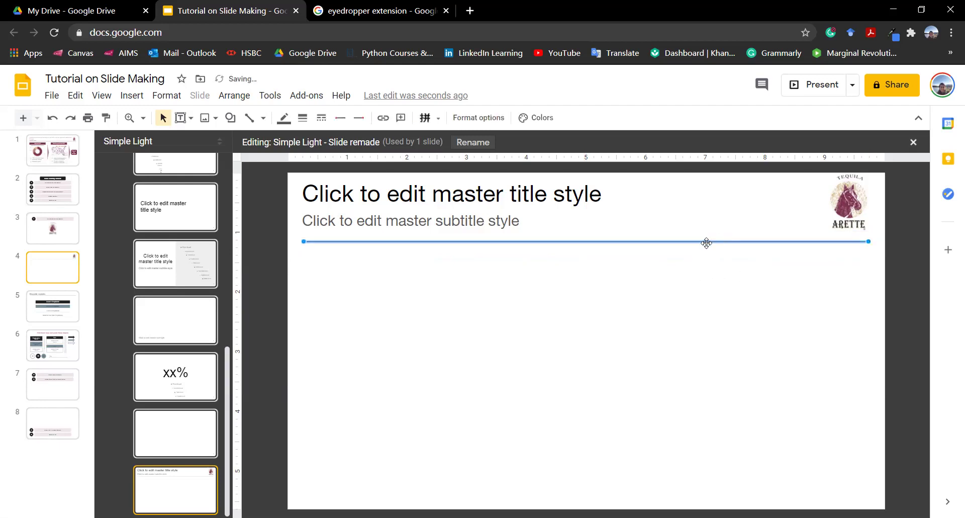
{"action": "left_click", "coordinate": [284, 118]}
{"action": "left_click", "coordinate": [303, 118]}
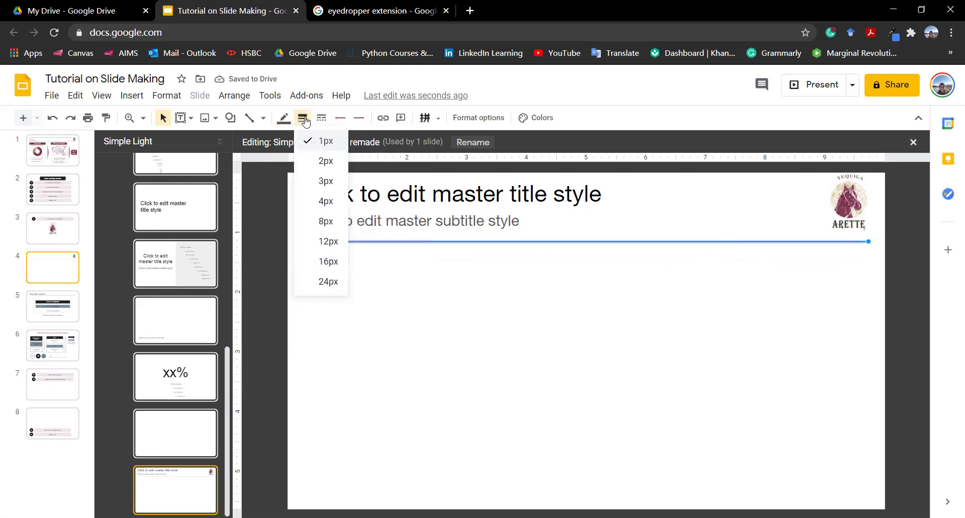
{"action": "left_click", "coordinate": [318, 160]}
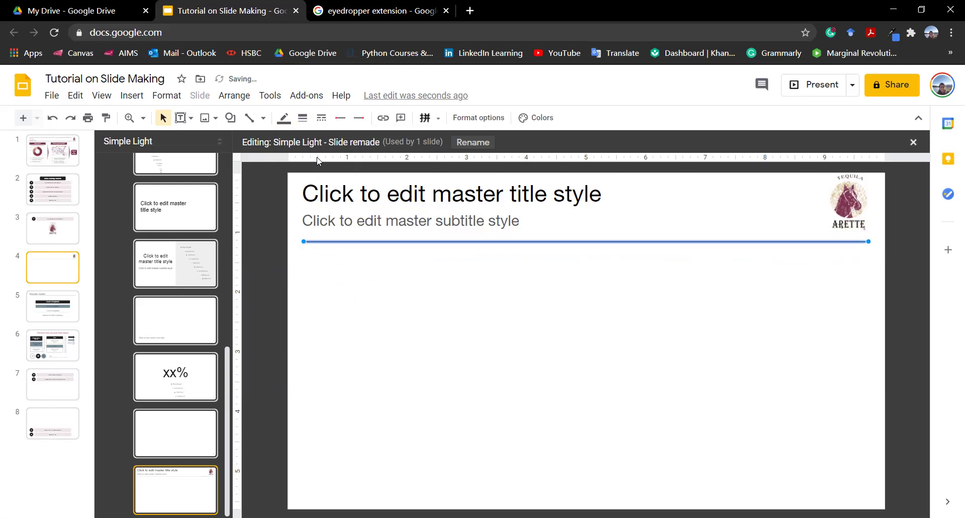
{"action": "left_click", "coordinate": [351, 280]}
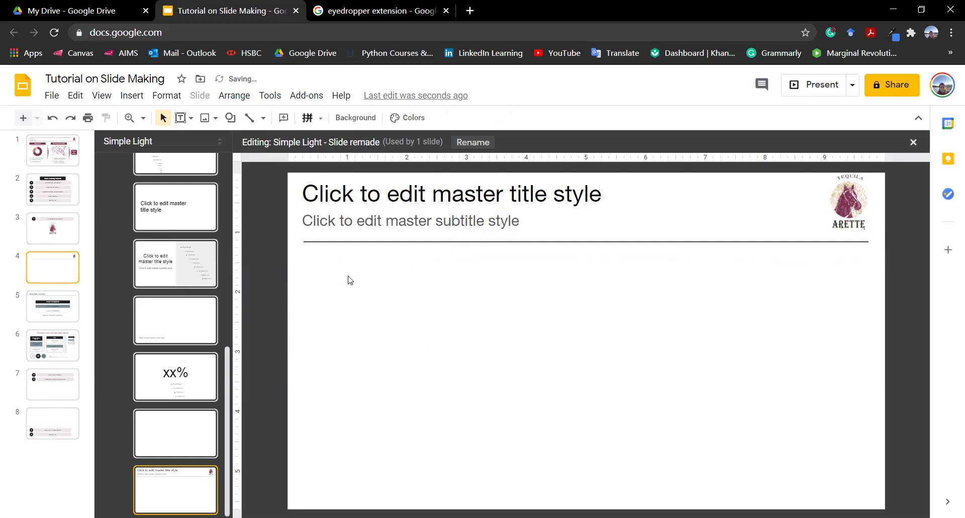
{"action": "left_click", "coordinate": [50, 272]}
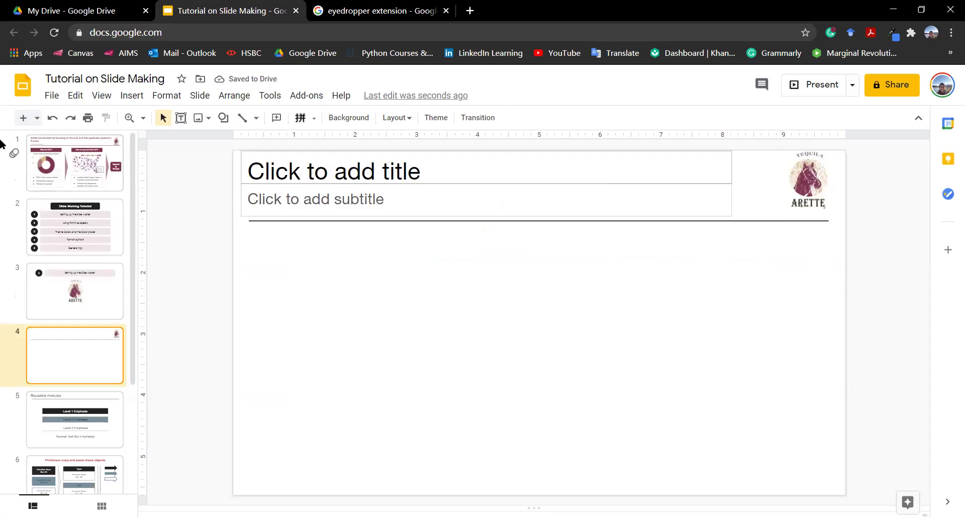
{"action": "left_click", "coordinate": [36, 118]}
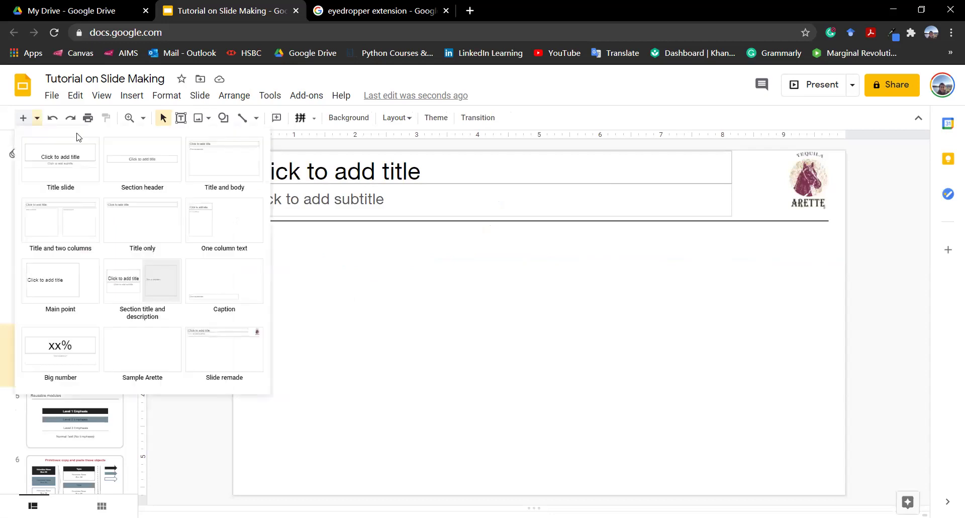
Step: Add a new slide 5 using the 'Slide remade' layout and compare it with slide 4
{"action": "left_click", "coordinate": [208, 337]}
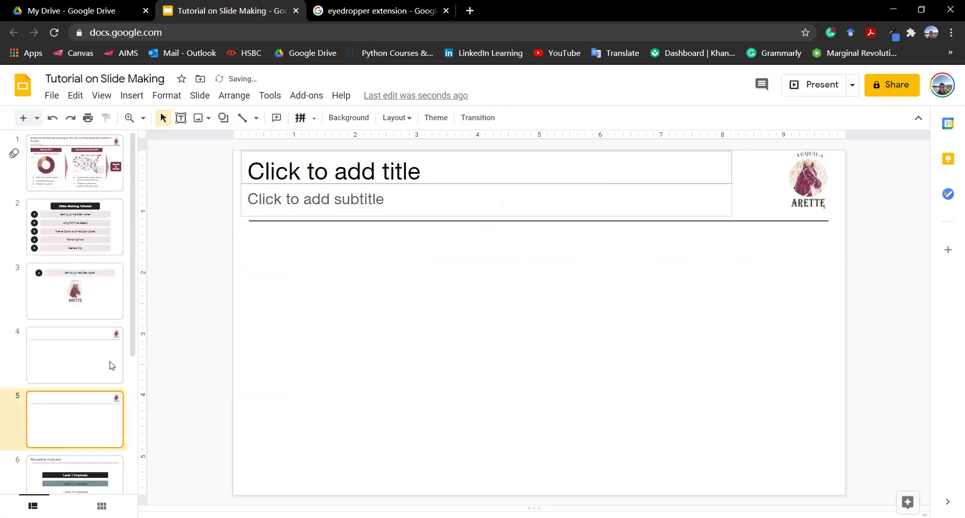
{"action": "left_click", "coordinate": [91, 363]}
{"action": "left_click", "coordinate": [96, 418]}
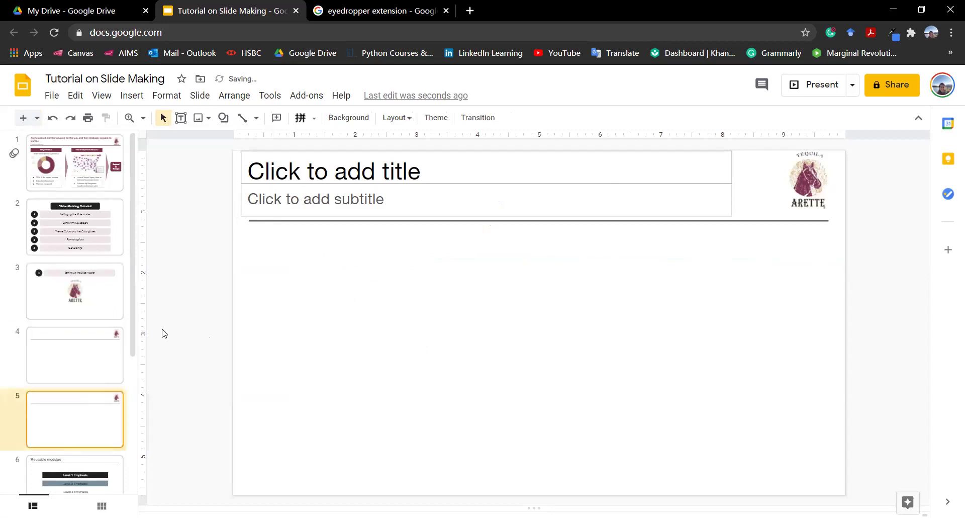
{"action": "left_click", "coordinate": [107, 352]}
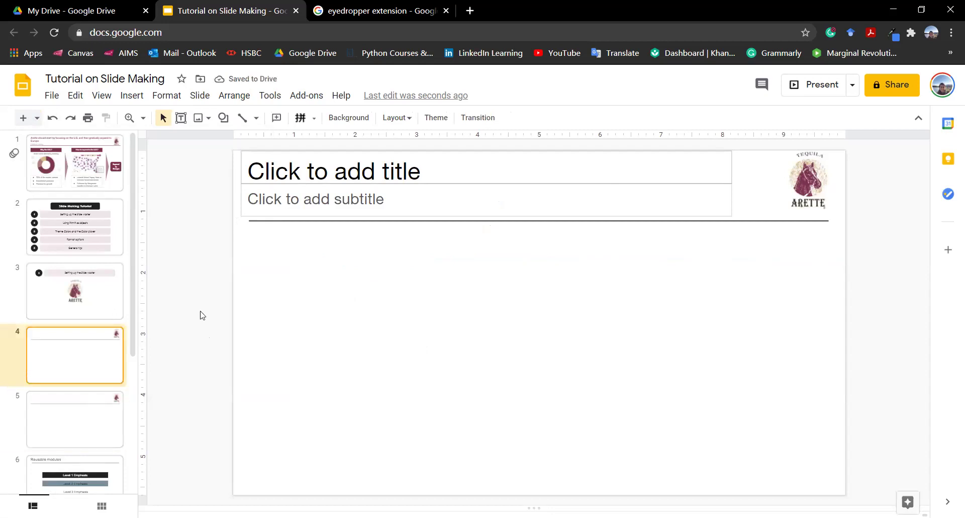
Step: Review the Reusable modules, Primitives, Arette expansion strategy and slide 8 references, then return to slide 4
{"action": "scroll", "coordinate": [64, 410], "scroll_direction": "down", "scroll_amount": 3}
{"action": "left_click", "coordinate": [85, 349]}
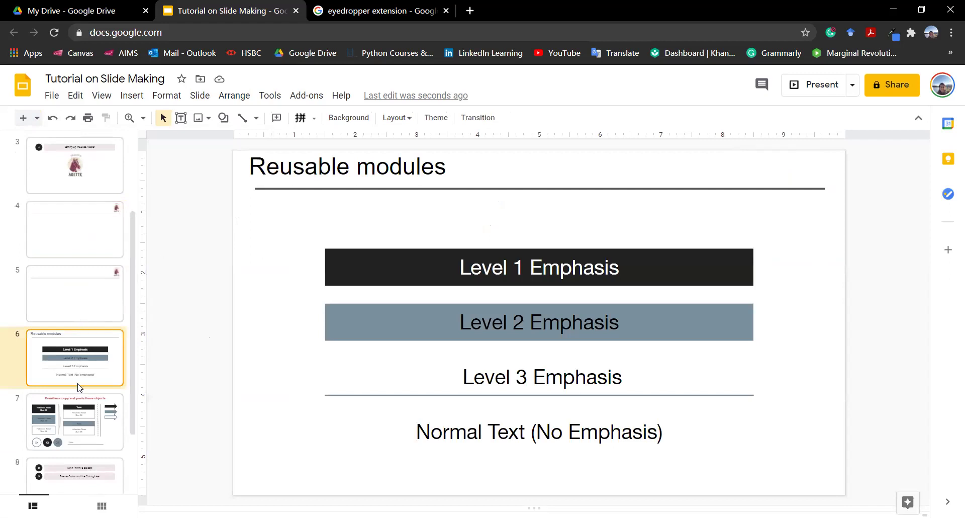
{"action": "left_click", "coordinate": [80, 407]}
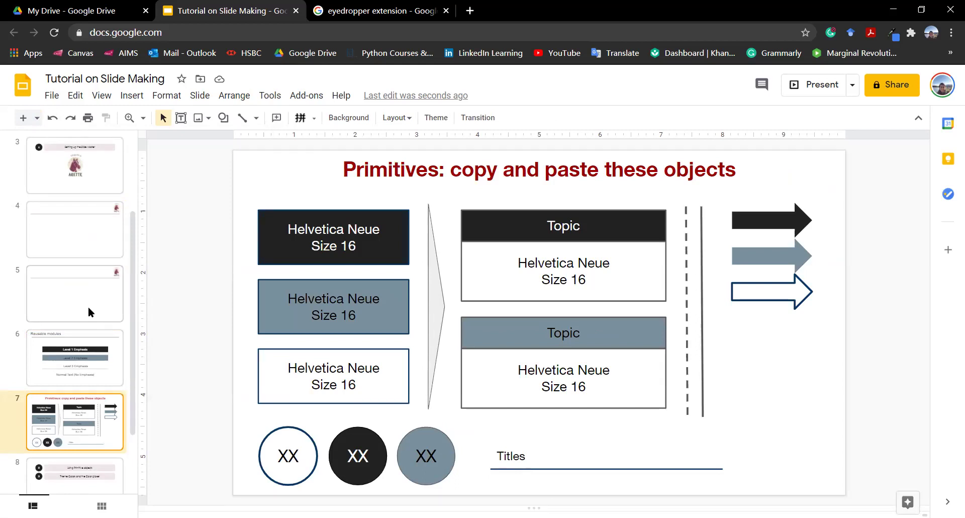
{"action": "scroll", "coordinate": [89, 306], "scroll_direction": "up", "scroll_amount": 3}
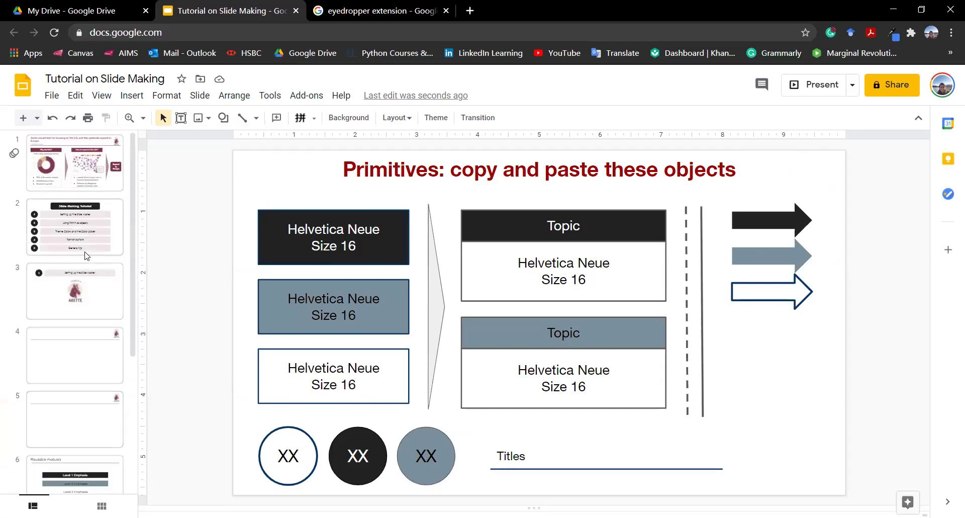
{"action": "left_click", "coordinate": [107, 177]}
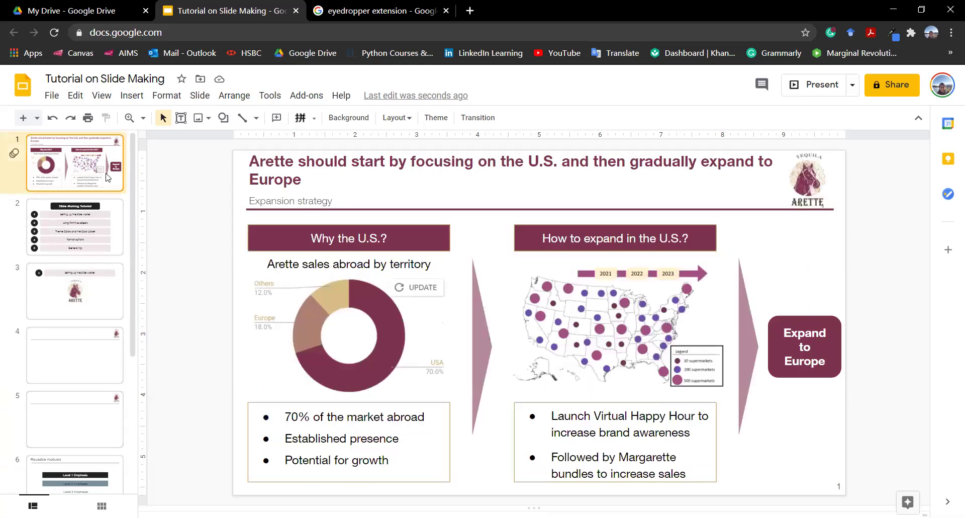
{"action": "scroll", "coordinate": [82, 288], "scroll_direction": "down", "scroll_amount": 4}
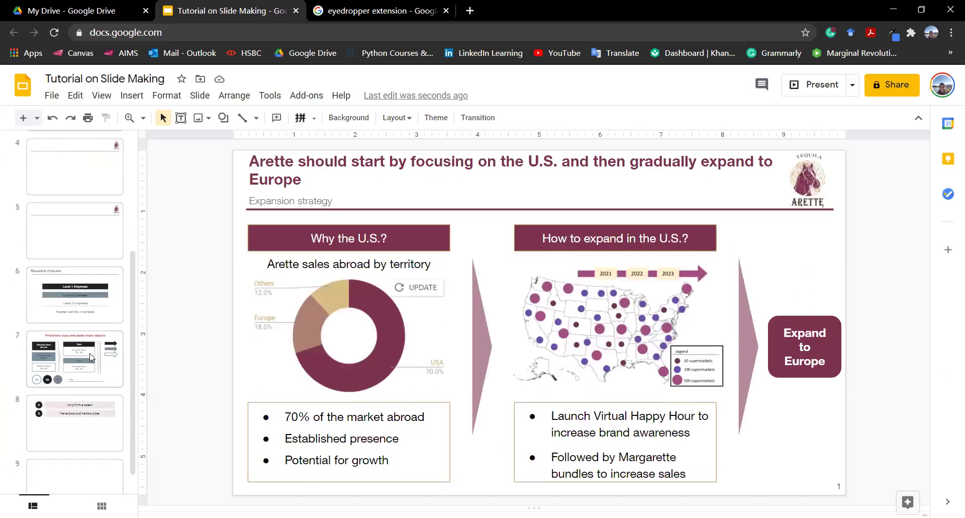
{"action": "left_click", "coordinate": [83, 283]}
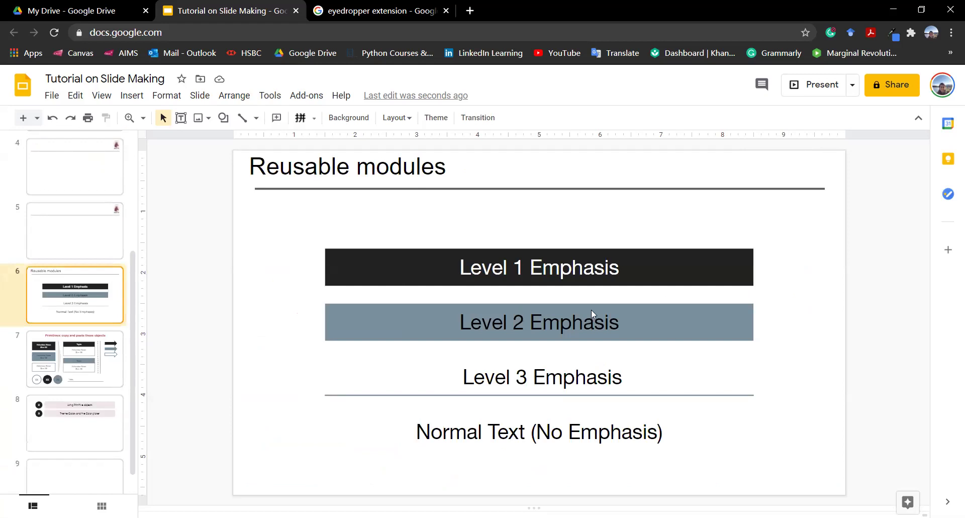
{"action": "left_click", "coordinate": [104, 412]}
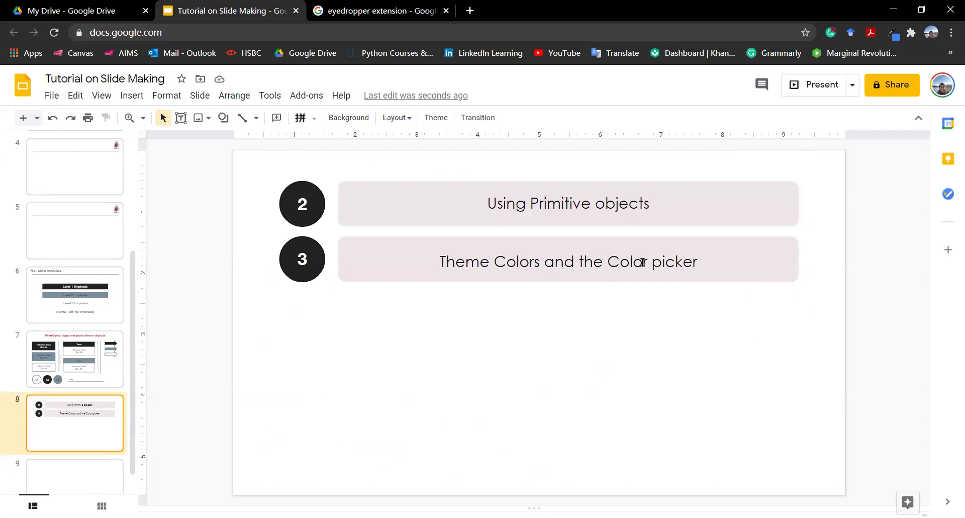
{"action": "scroll", "coordinate": [78, 342], "scroll_direction": "up", "scroll_amount": 1}
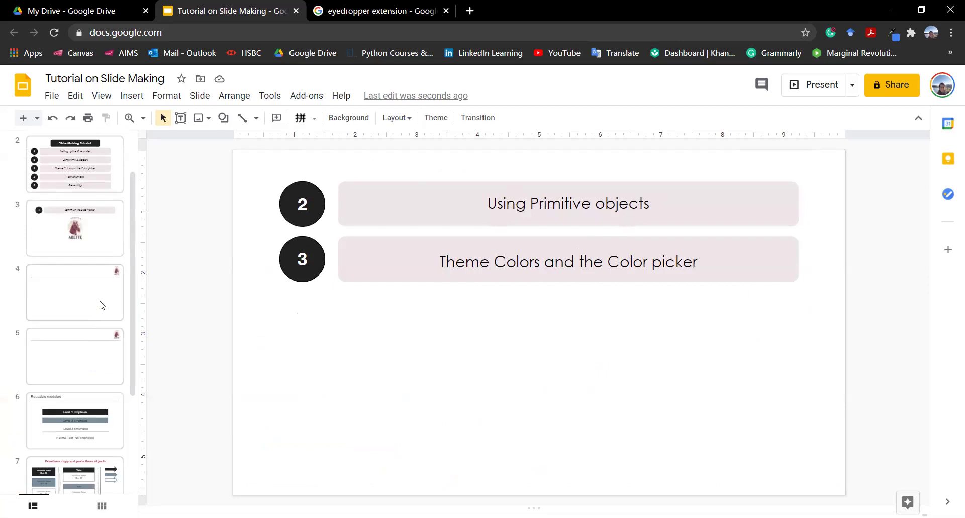
{"action": "left_click", "coordinate": [105, 300]}
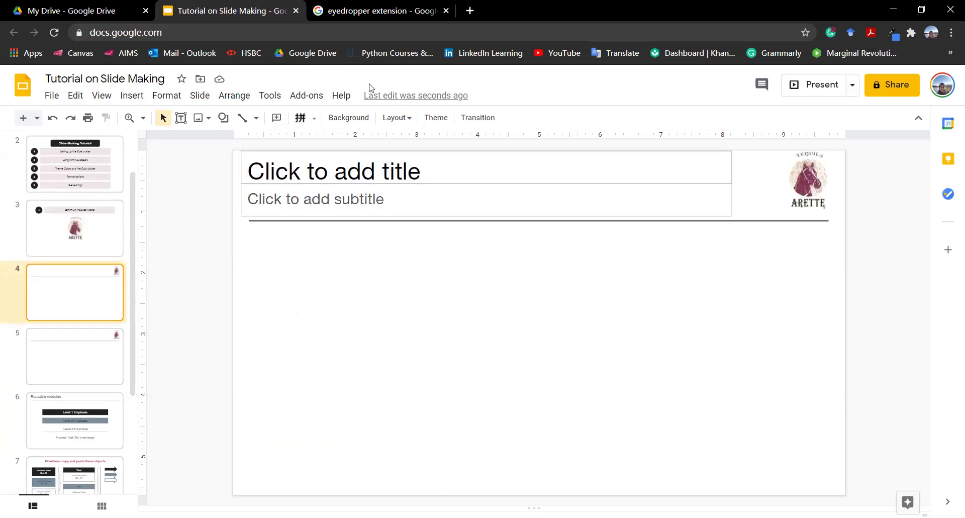
Step: Load the Eye Dropper extension's Chrome Web Store page from the search results, then return to the deck
{"action": "left_click", "coordinate": [385, 11]}
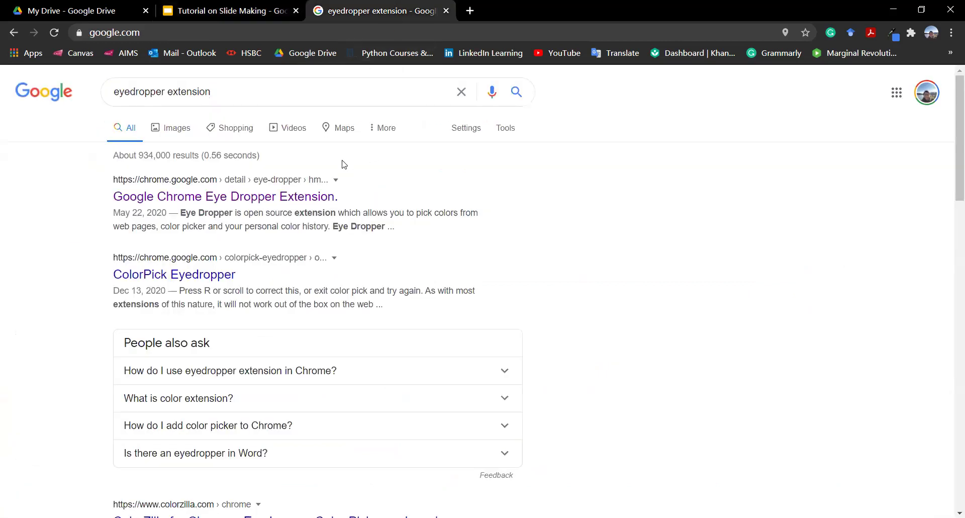
{"action": "left_click", "coordinate": [308, 199]}
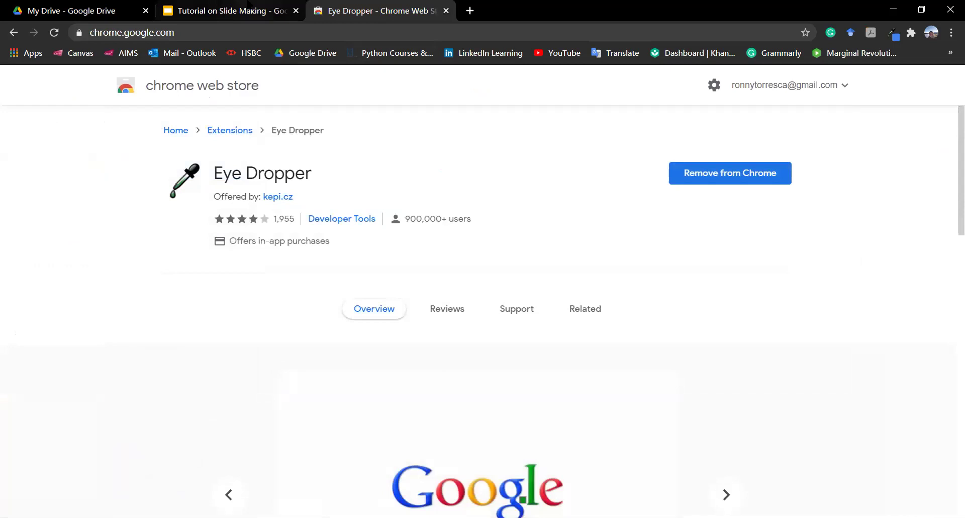
{"action": "key", "text": "ctrl+shift+Tab"}
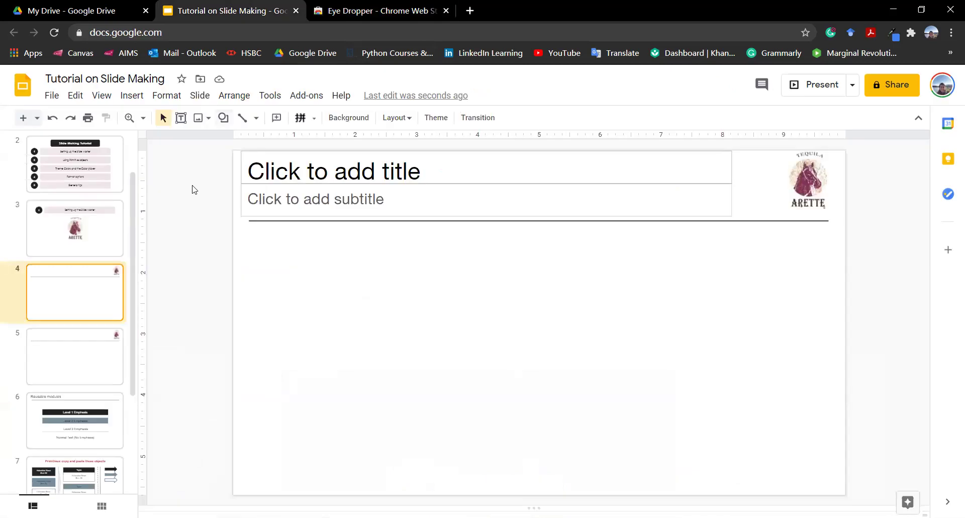
Step: In the master editor, sample the burgundy colour from the Arette logo with Eye Dropper
{"action": "left_click", "coordinate": [201, 97]}
{"action": "left_click", "coordinate": [257, 297]}
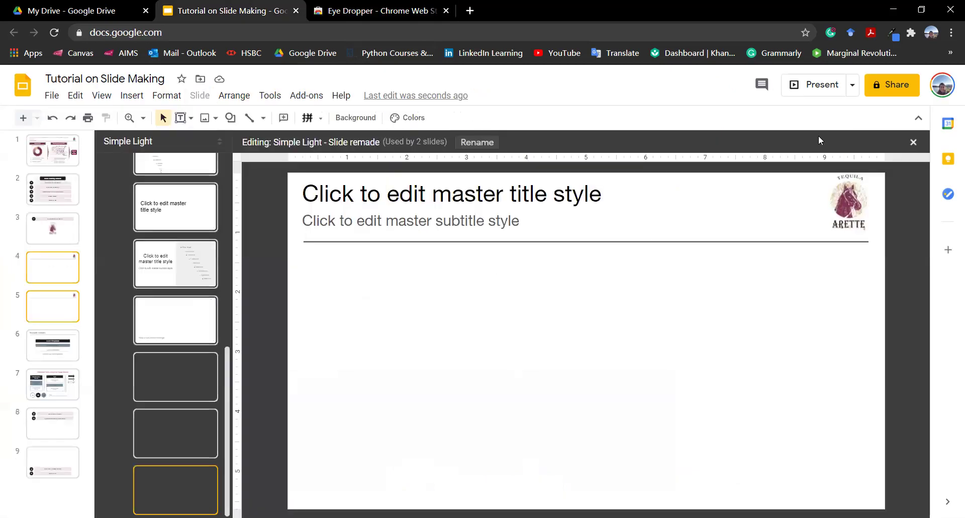
{"action": "left_click", "coordinate": [894, 33]}
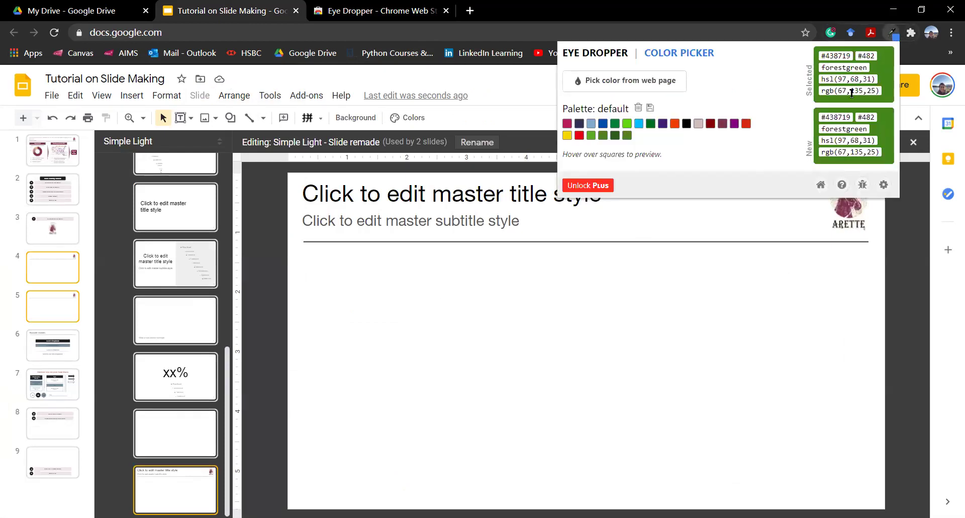
{"action": "left_click", "coordinate": [669, 90]}
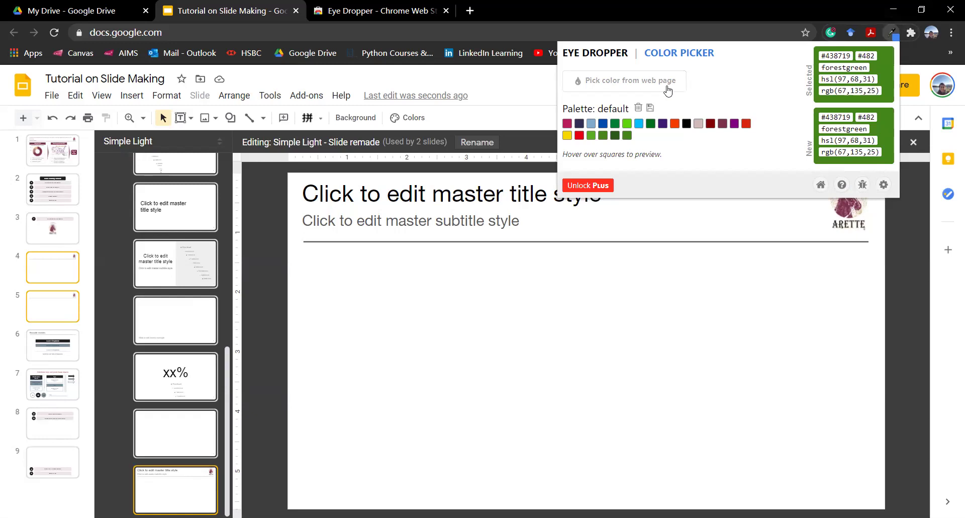
{"action": "left_click", "coordinate": [841, 202]}
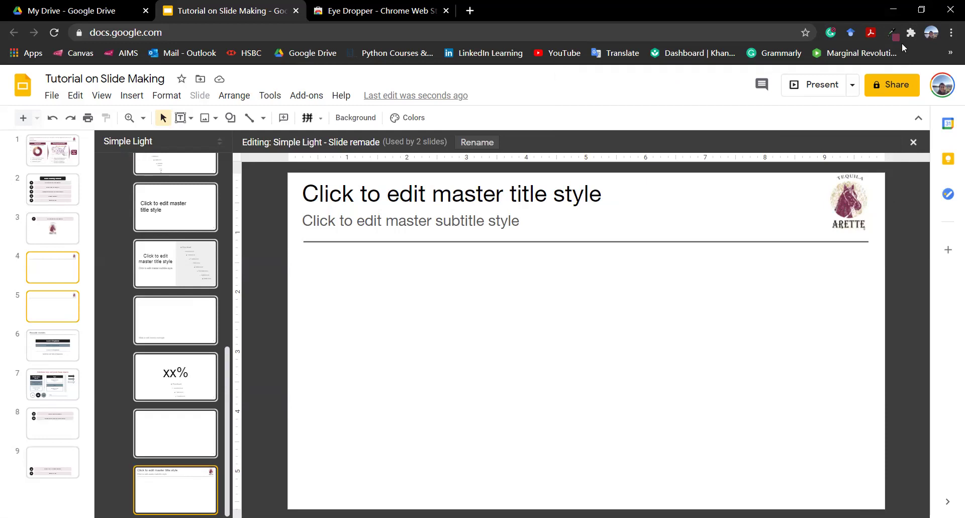
Step: Copy the sampled hex code #7e3751 from the Eye Dropper panel
{"action": "left_click", "coordinate": [893, 33]}
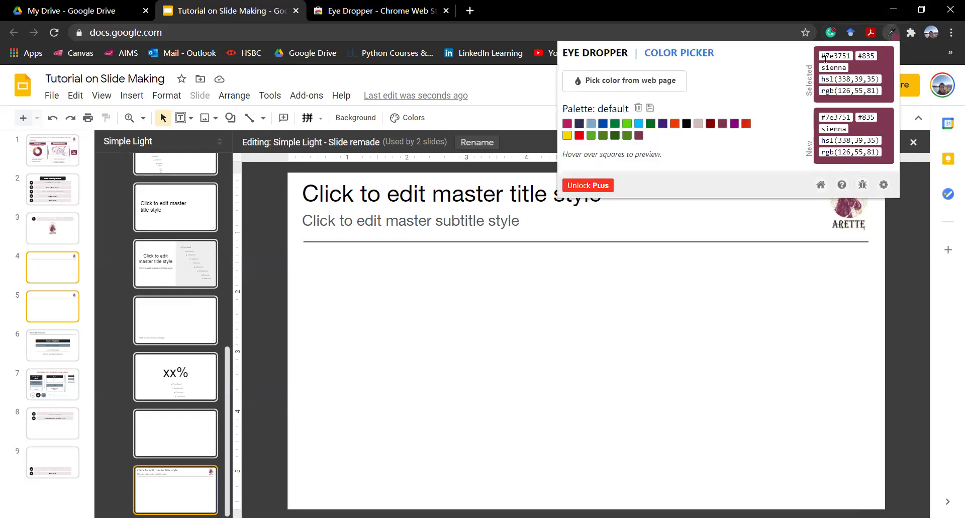
{"action": "left_click_drag", "start_coordinate": [823, 56], "coordinate": [853, 57]}
{"action": "right_click", "coordinate": [852, 56]}
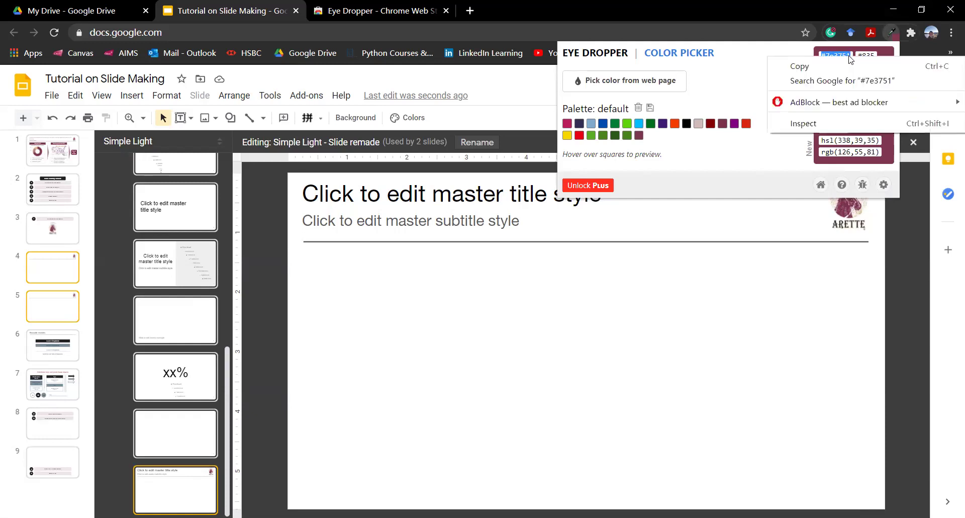
{"action": "left_click", "coordinate": [849, 65]}
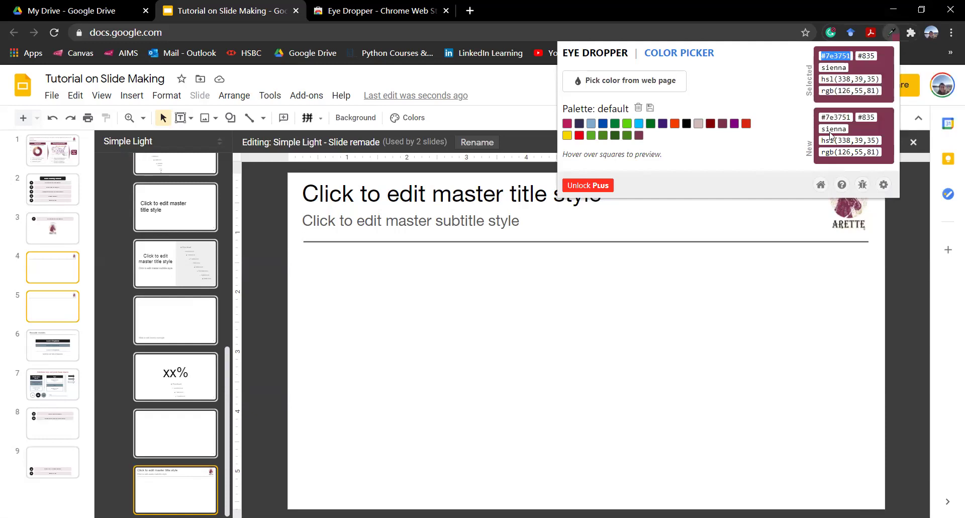
{"action": "left_click", "coordinate": [632, 240]}
Step: Change theme colour Accent 1 from orange #ffab40 to burgundy #7e3751
{"action": "triple_click", "coordinate": [385, 194]}
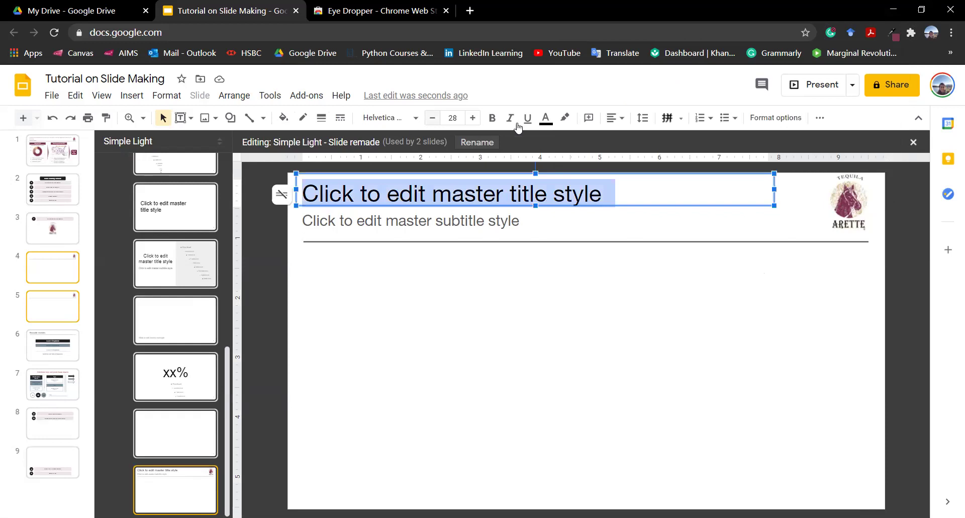
{"action": "left_click", "coordinate": [546, 118]}
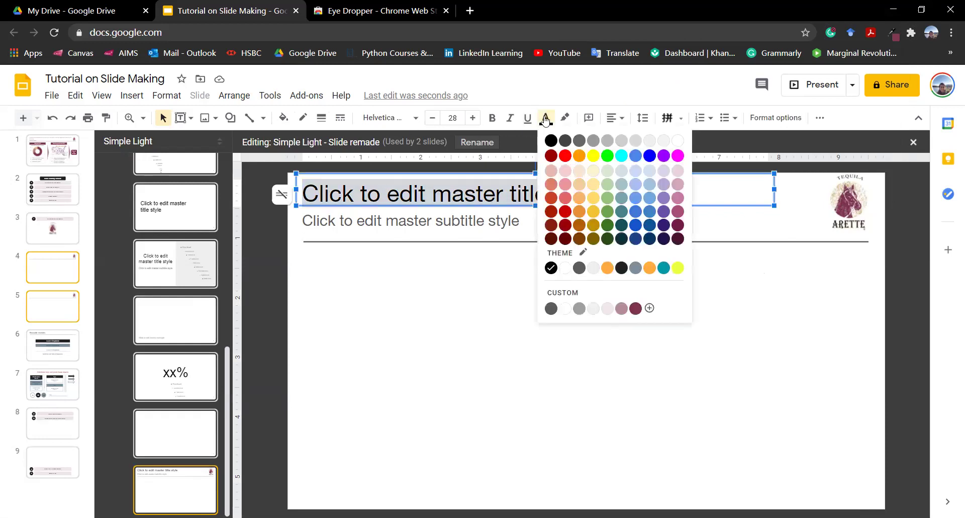
{"action": "left_click", "coordinate": [588, 253]}
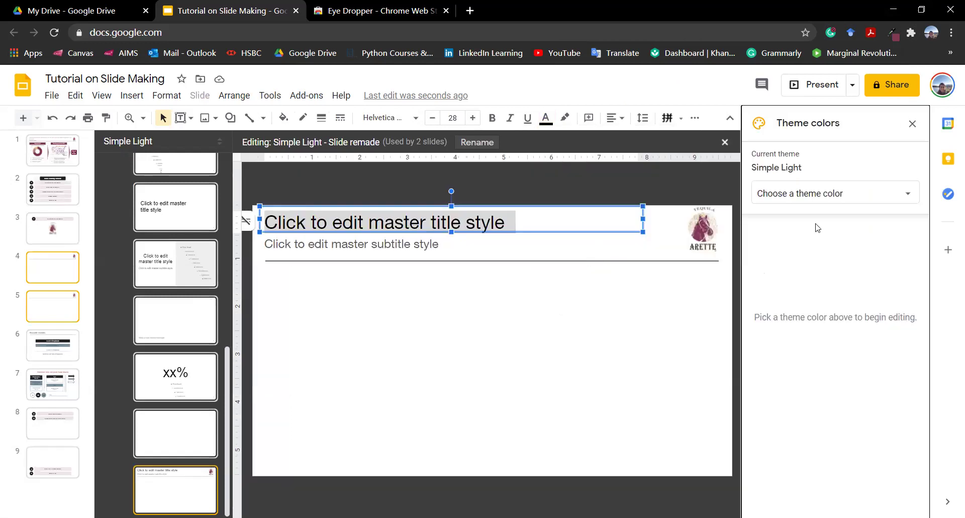
{"action": "left_click", "coordinate": [821, 199]}
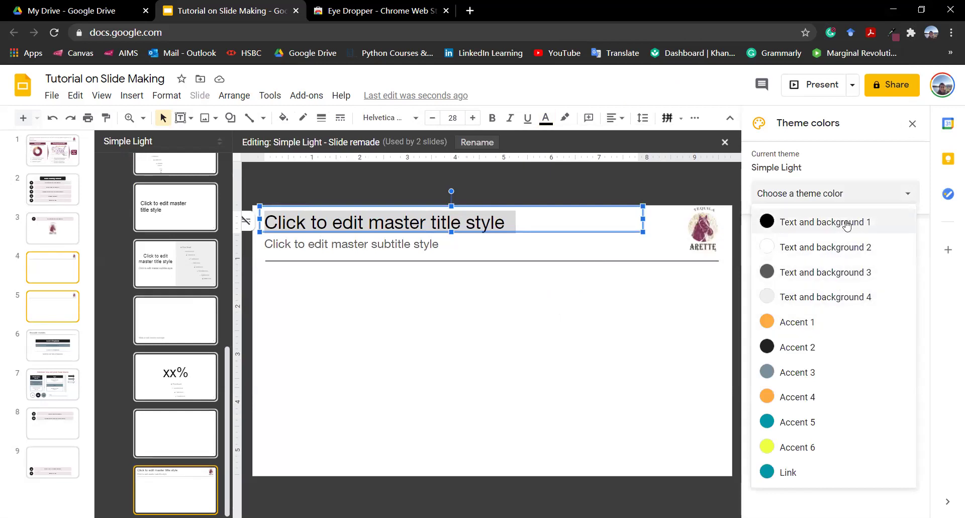
{"action": "left_click", "coordinate": [814, 322]}
{"action": "left_click", "coordinate": [839, 244]}
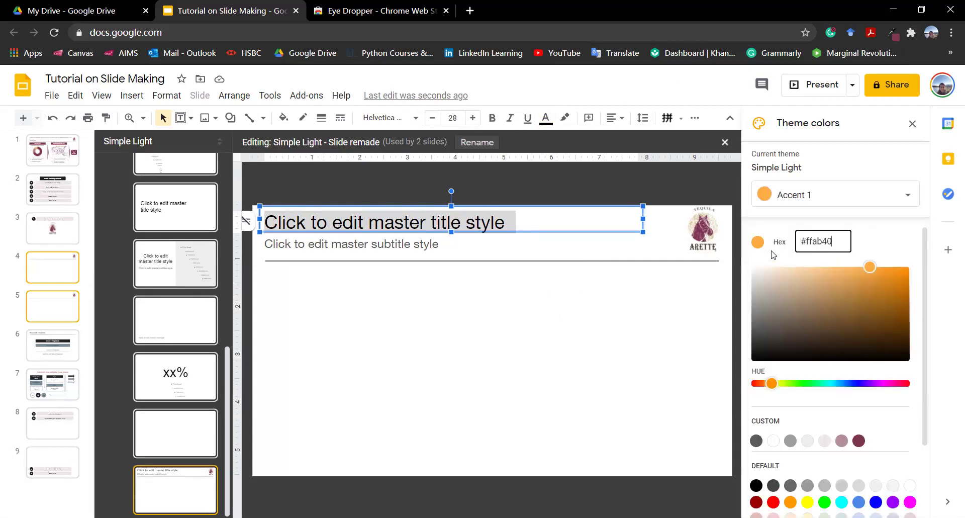
{"action": "left_click_drag", "start_coordinate": [838, 244], "coordinate": [801, 241]}
{"action": "key", "text": "BackSpace"}
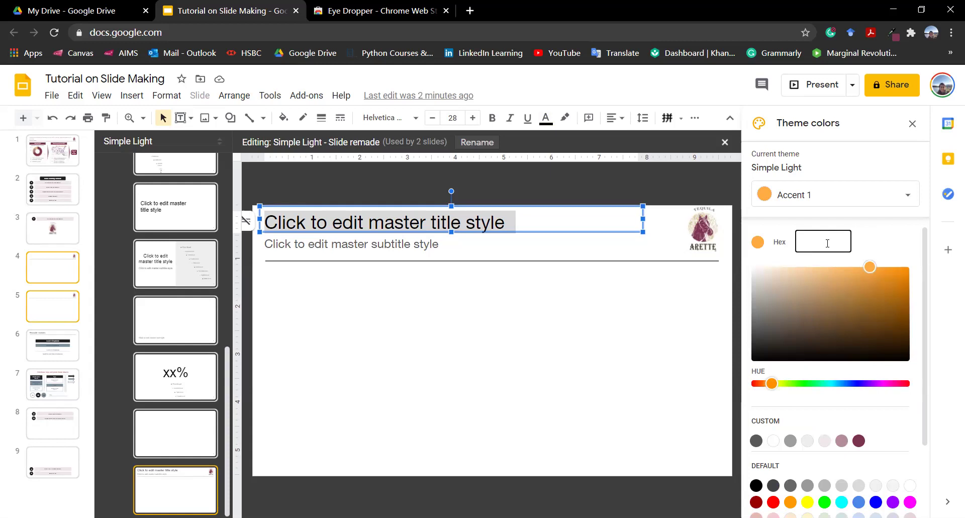
{"action": "key", "text": "ctrl+v"}
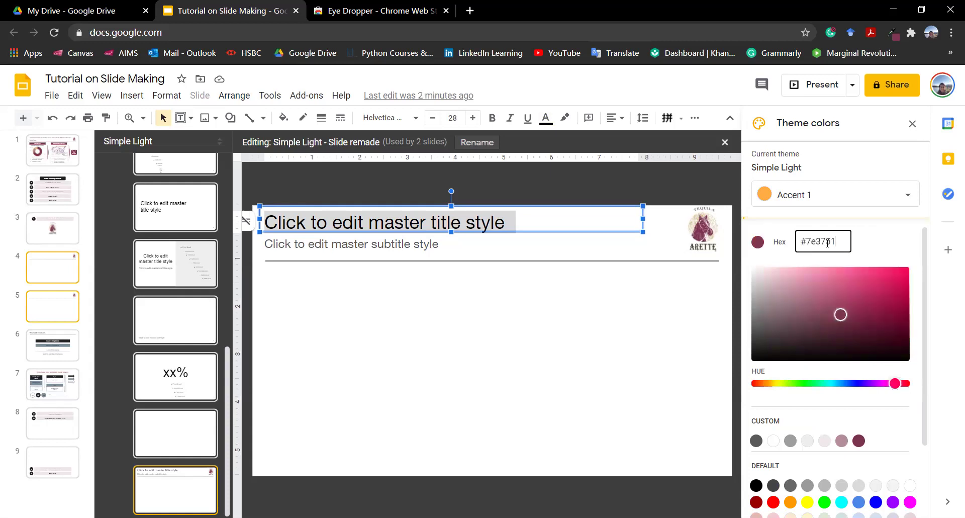
{"action": "key", "text": "Return"}
Step: Colour the master title text with the burgundy Accent 1 swatch
{"action": "left_click", "coordinate": [659, 300]}
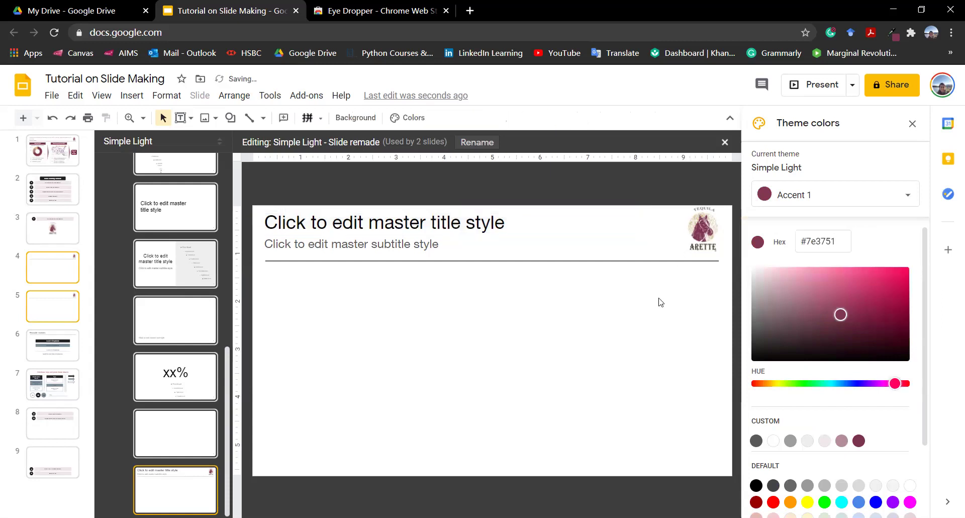
{"action": "triple_click", "coordinate": [462, 223]}
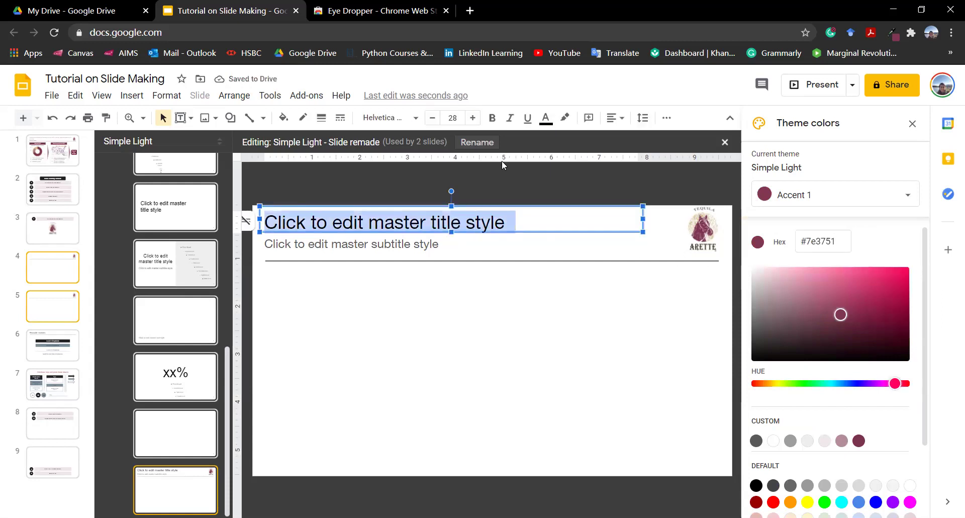
{"action": "left_click", "coordinate": [545, 118]}
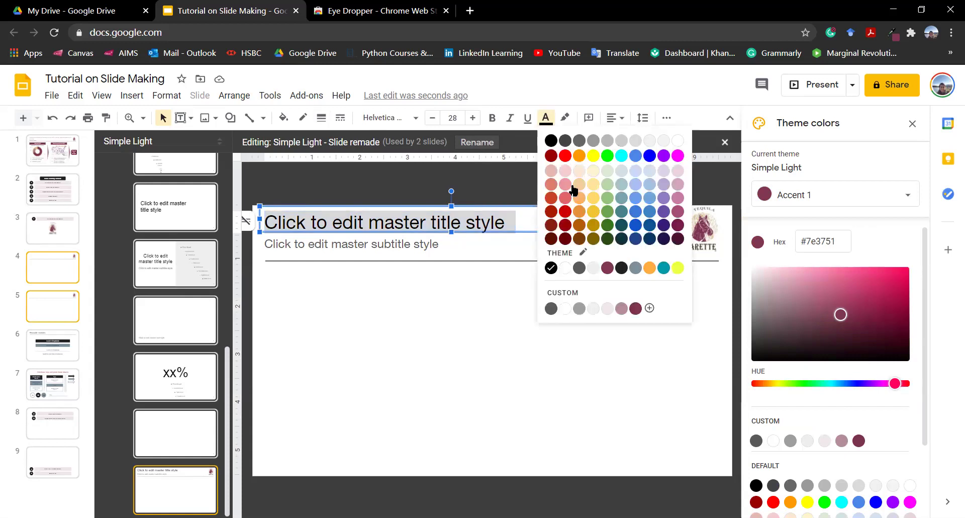
{"action": "left_click", "coordinate": [609, 272]}
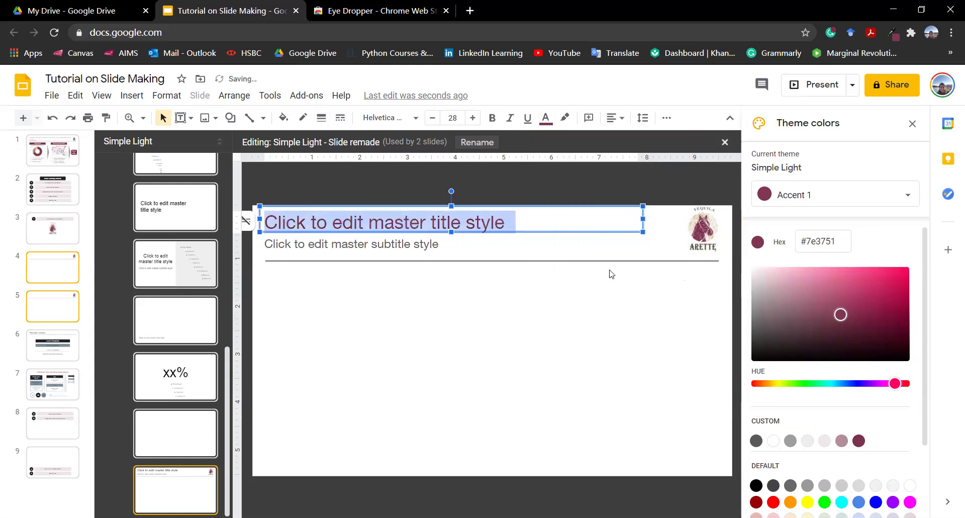
Step: Make the divider line under the title 4px thick and burgundy
{"action": "left_click", "coordinate": [608, 261]}
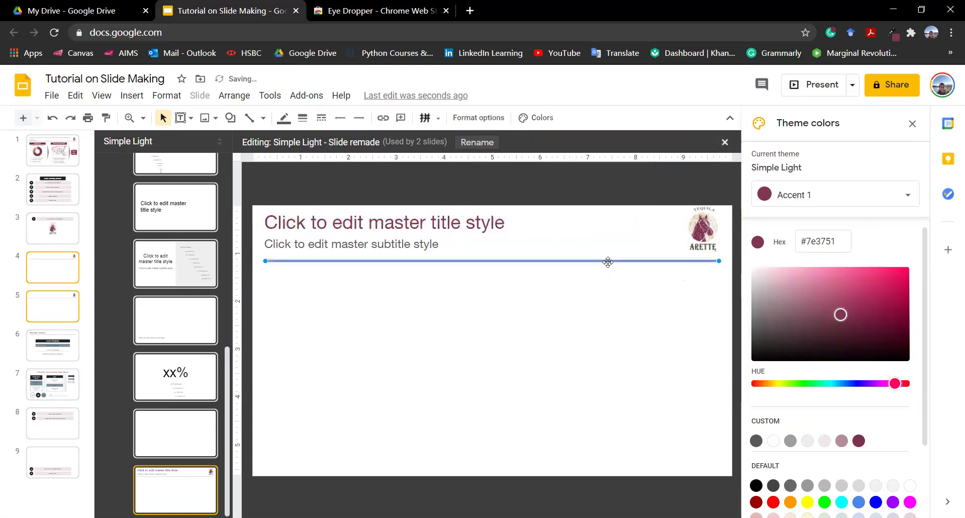
{"action": "left_click", "coordinate": [303, 118]}
{"action": "left_click", "coordinate": [330, 178]}
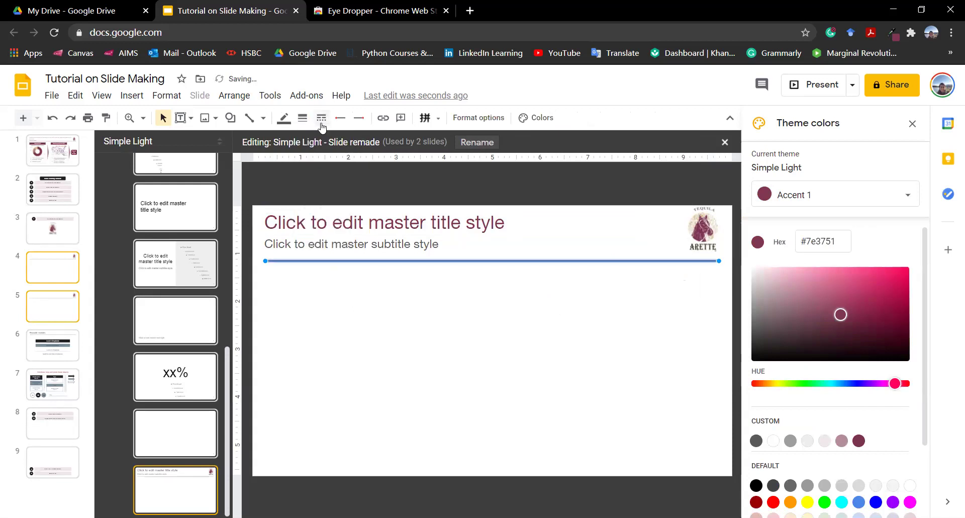
{"action": "left_click", "coordinate": [284, 117]}
{"action": "left_click", "coordinate": [345, 288]}
{"action": "left_click", "coordinate": [332, 291]}
Step: Leave the master editor and flip between slide 1 and slide 4 to compare them
{"action": "left_click", "coordinate": [73, 268]}
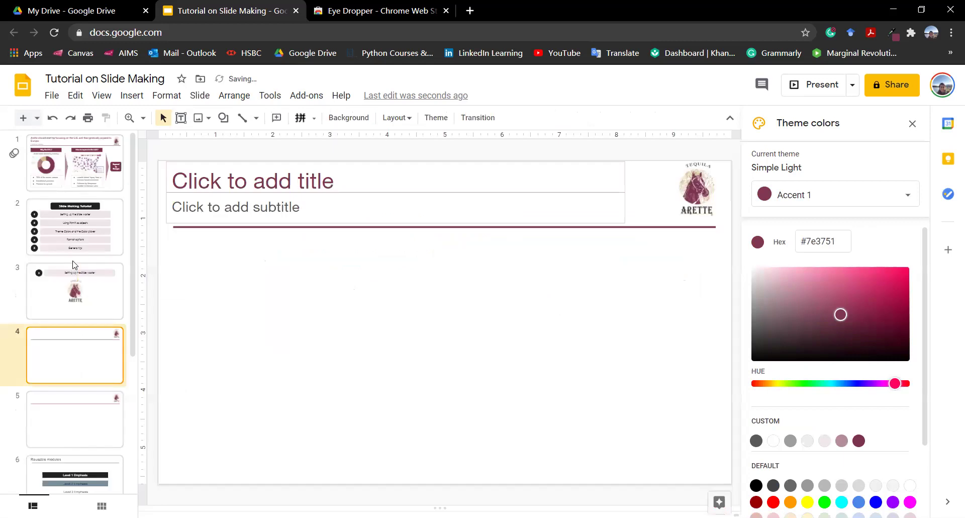
{"action": "left_click", "coordinate": [84, 175]}
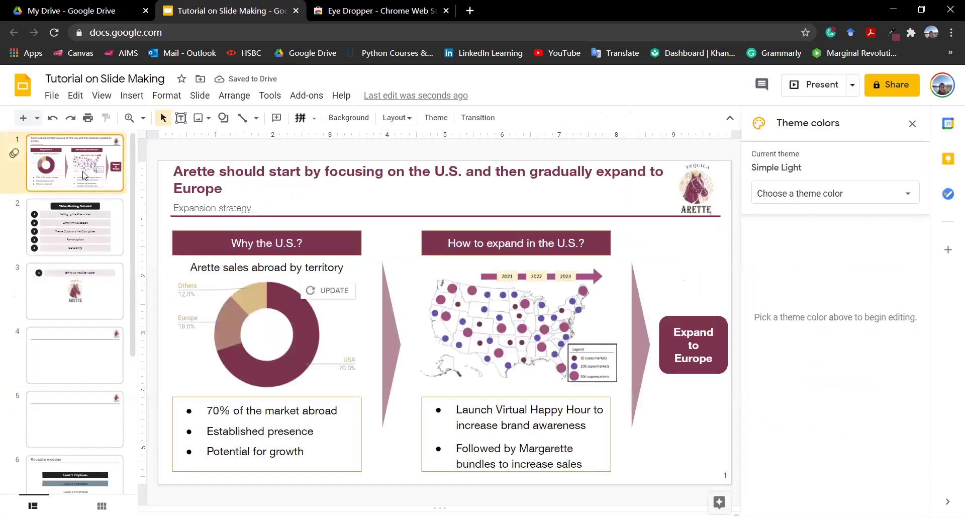
{"action": "left_click", "coordinate": [79, 345]}
{"action": "left_click", "coordinate": [92, 170]}
{"action": "left_click", "coordinate": [99, 352]}
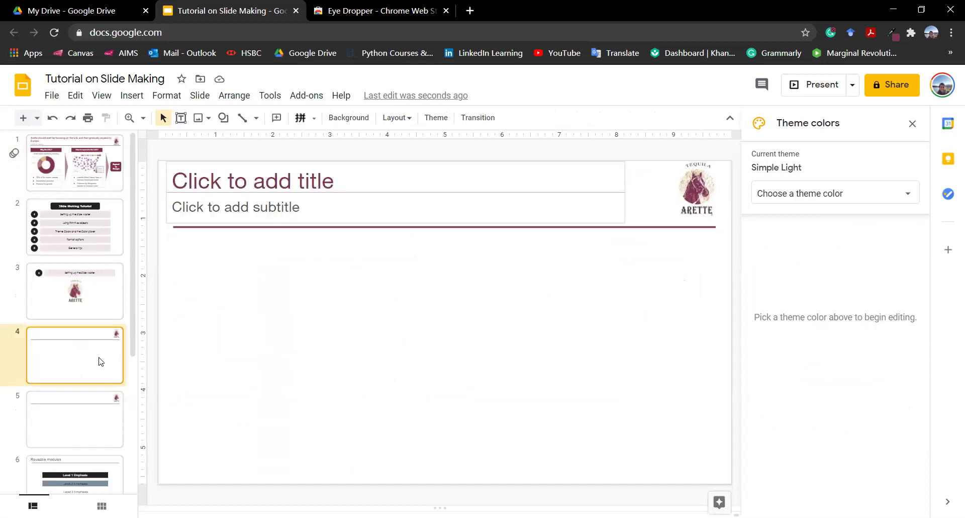
{"action": "left_click", "coordinate": [105, 175]}
{"action": "left_click", "coordinate": [69, 353]}
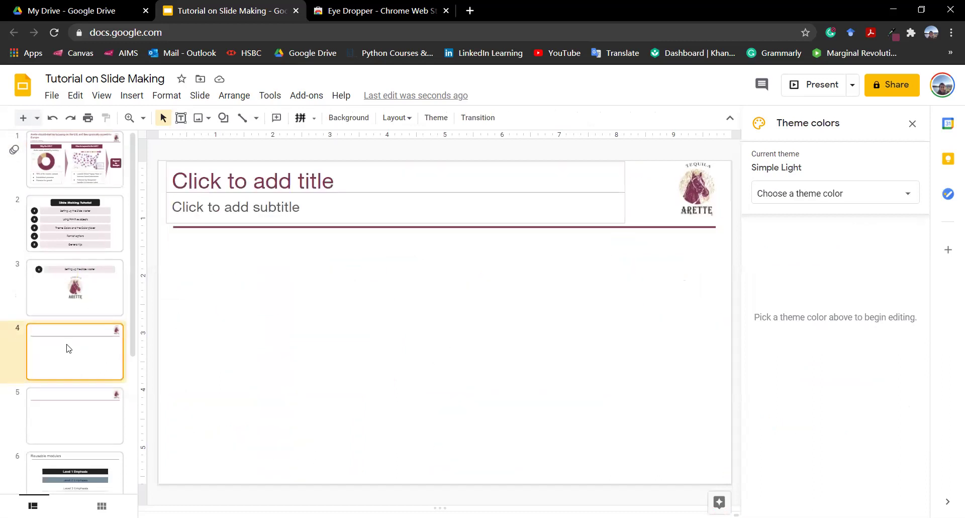
{"action": "scroll", "coordinate": [71, 342], "scroll_direction": "down", "scroll_amount": 1}
{"action": "scroll", "coordinate": [80, 302], "scroll_direction": "up", "scroll_amount": 1}
Step: On slide 1, inspect the 'Why the U.S.?' and 'How to expand' header boxes and both bullet boxes
{"action": "left_click", "coordinate": [102, 180]}
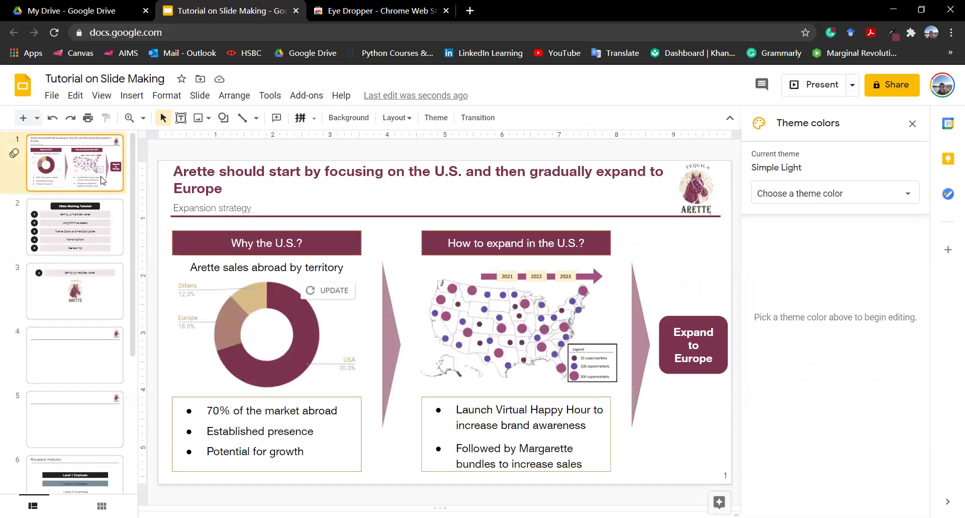
{"action": "left_click", "coordinate": [328, 246]}
{"action": "left_click", "coordinate": [434, 250]}
{"action": "left_click", "coordinate": [346, 400]}
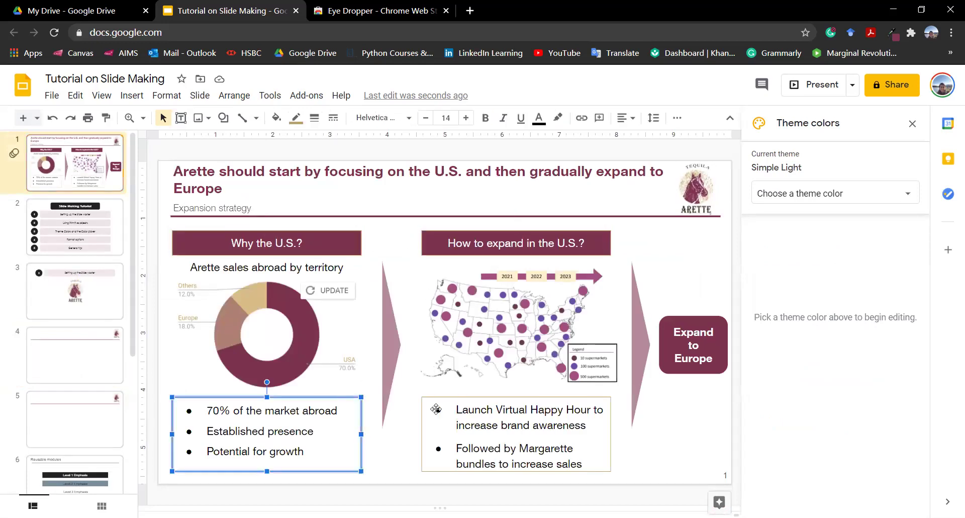
{"action": "left_click", "coordinate": [452, 398]}
{"action": "scroll", "coordinate": [130, 333], "scroll_direction": "down", "scroll_amount": 1}
{"action": "scroll", "coordinate": [130, 333], "scroll_direction": "down", "scroll_amount": 3}
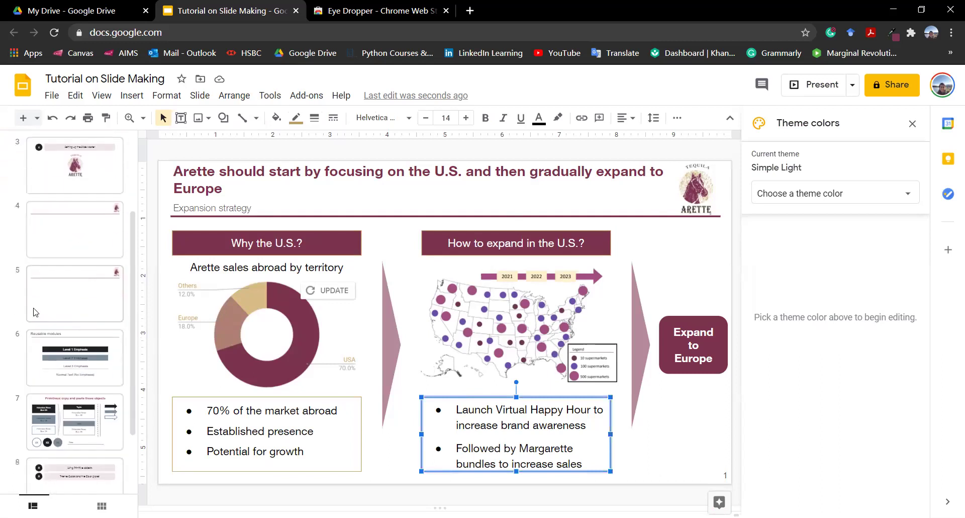
Step: Copy the dark Helvetica Neue Size 16 box from slide 7
{"action": "left_click", "coordinate": [76, 332]}
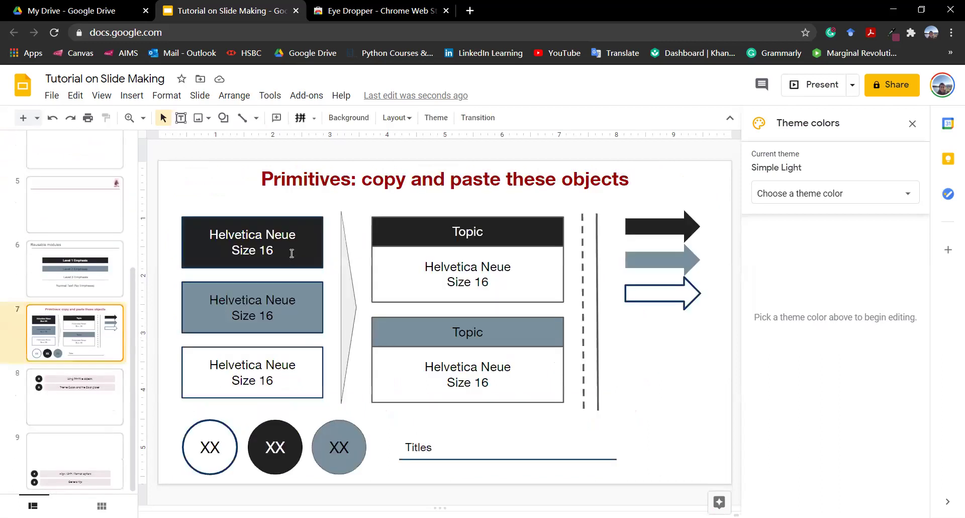
{"action": "left_click", "coordinate": [314, 242]}
{"action": "right_click", "coordinate": [316, 246]}
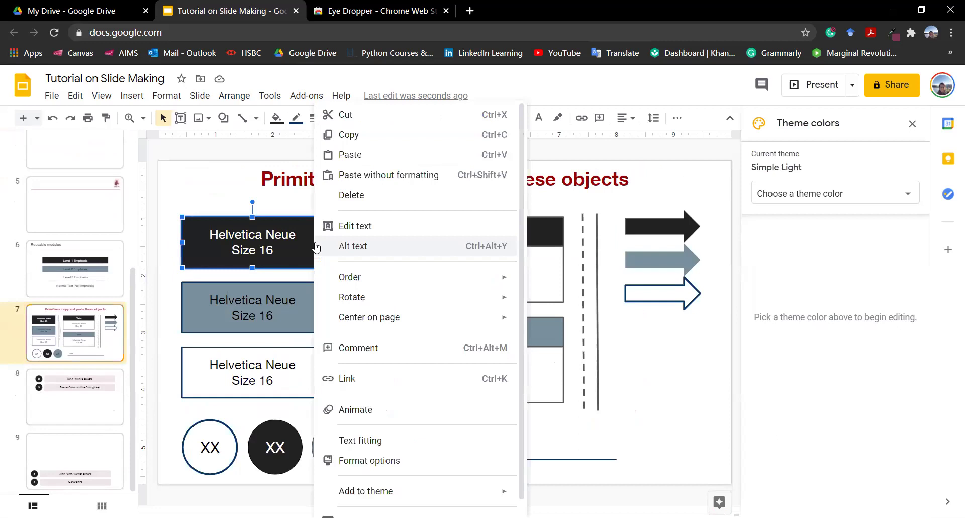
{"action": "left_click", "coordinate": [357, 139]}
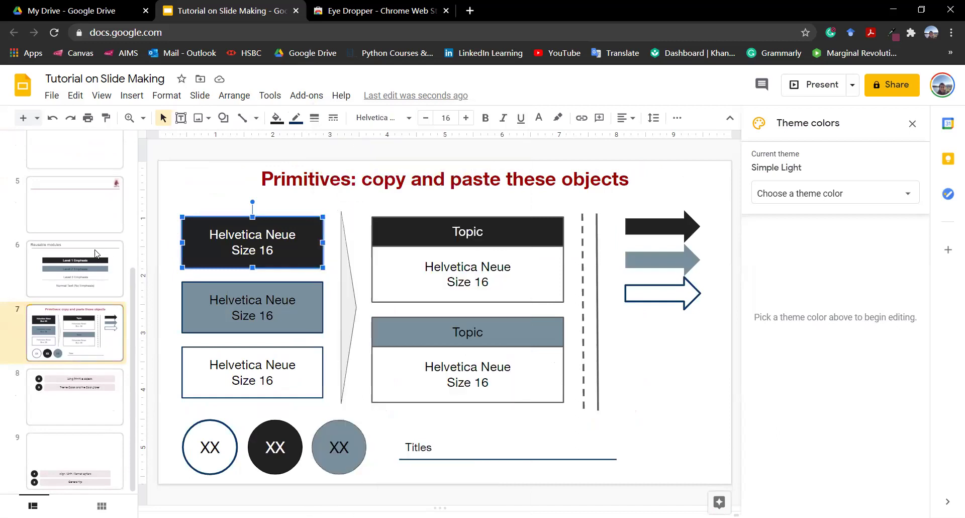
Step: Delete the blank slide 5
{"action": "scroll", "coordinate": [75, 301], "scroll_direction": "up", "scroll_amount": 1}
{"action": "left_click", "coordinate": [86, 273]}
{"action": "left_click", "coordinate": [103, 204]}
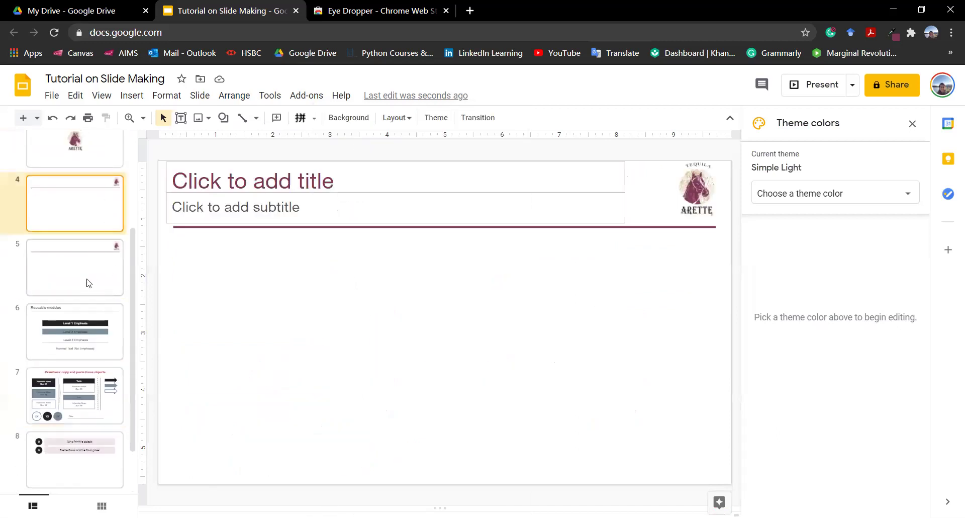
{"action": "left_click", "coordinate": [88, 281]}
{"action": "key", "text": "Delete"}
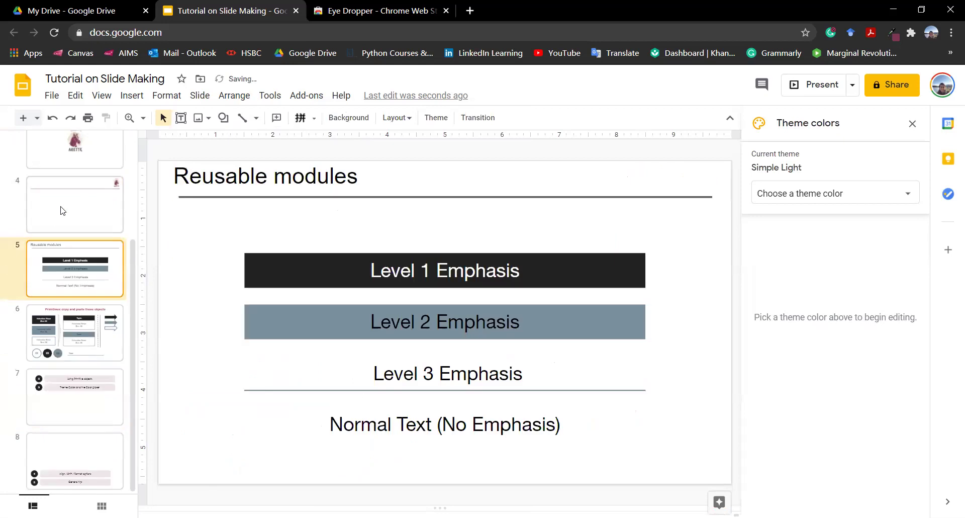
Step: Paste the dark box on slide 4 below the divider and add a second copy to its right
{"action": "left_click", "coordinate": [63, 210]}
{"action": "key", "text": "ctrl+v"}
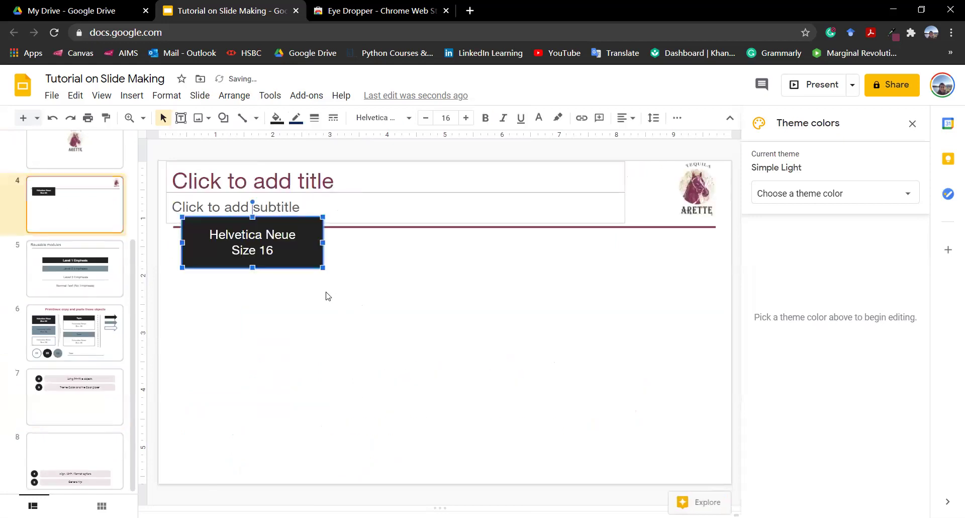
{"action": "left_click", "coordinate": [296, 252]}
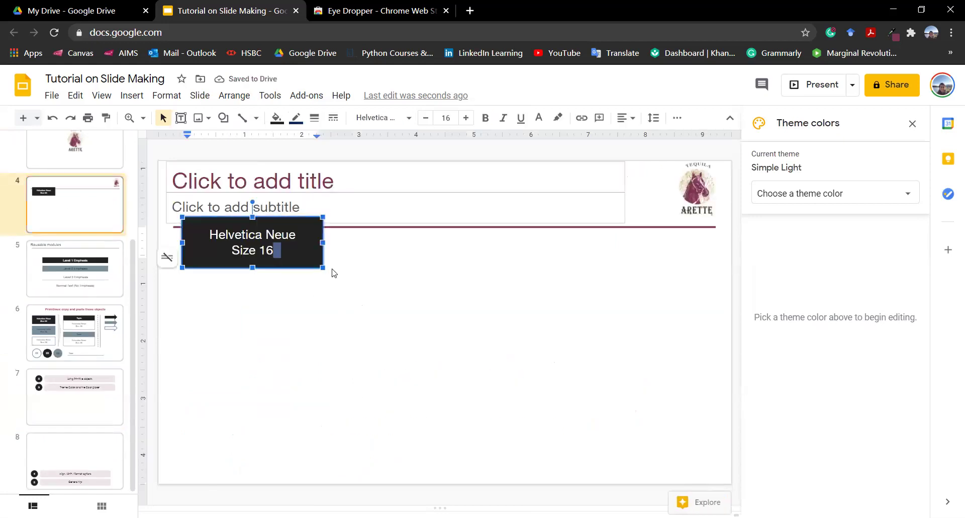
{"action": "left_click_drag", "start_coordinate": [322, 254], "coordinate": [324, 276]}
{"action": "key", "text": "Escape"}
{"action": "left_click", "coordinate": [303, 266]}
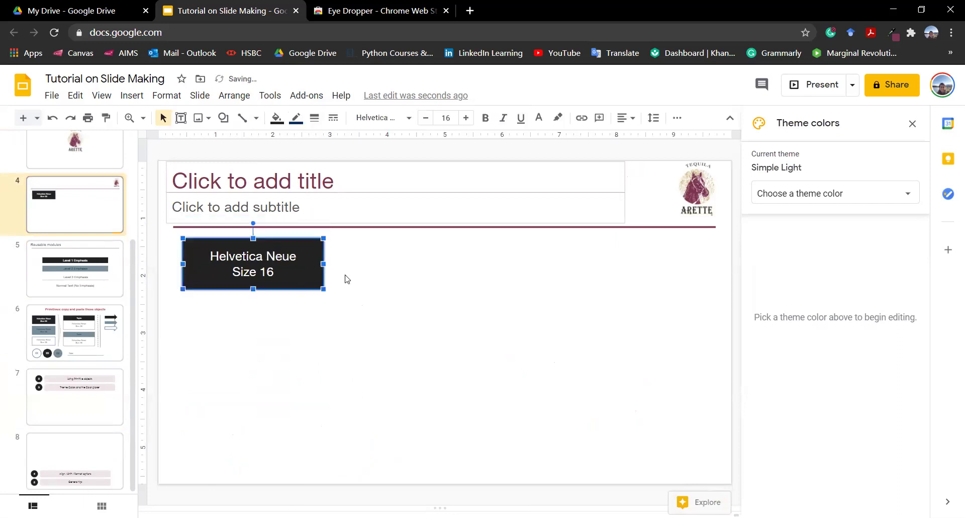
{"action": "left_click", "coordinate": [375, 280]}
{"action": "key", "text": "ctrl+v"}
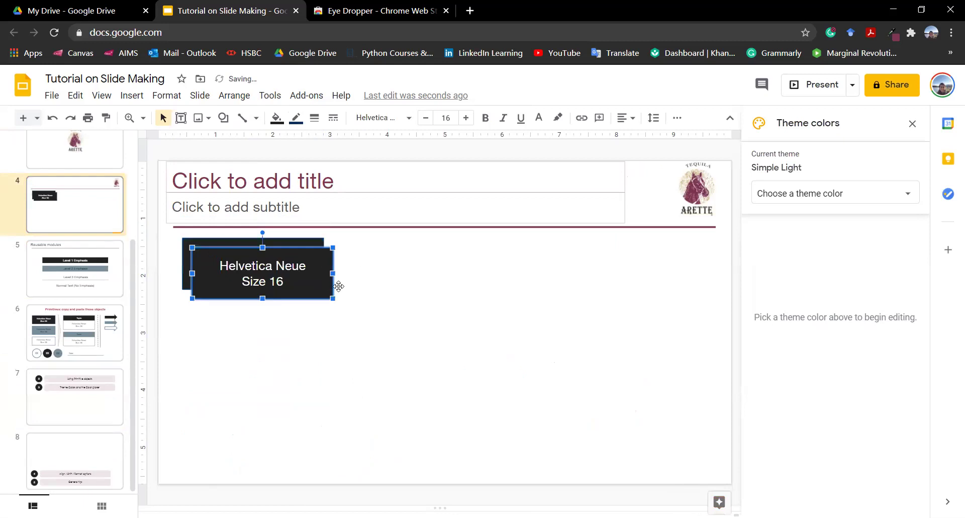
{"action": "left_click_drag", "start_coordinate": [329, 285], "coordinate": [534, 281]}
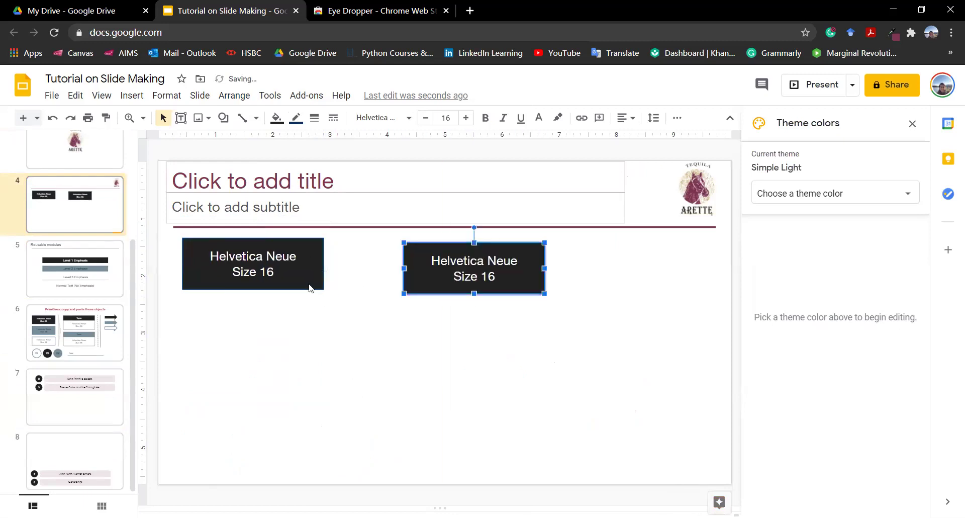
Step: Fill the left and right boxes with the maroon theme colour
{"action": "left_click", "coordinate": [311, 275]}
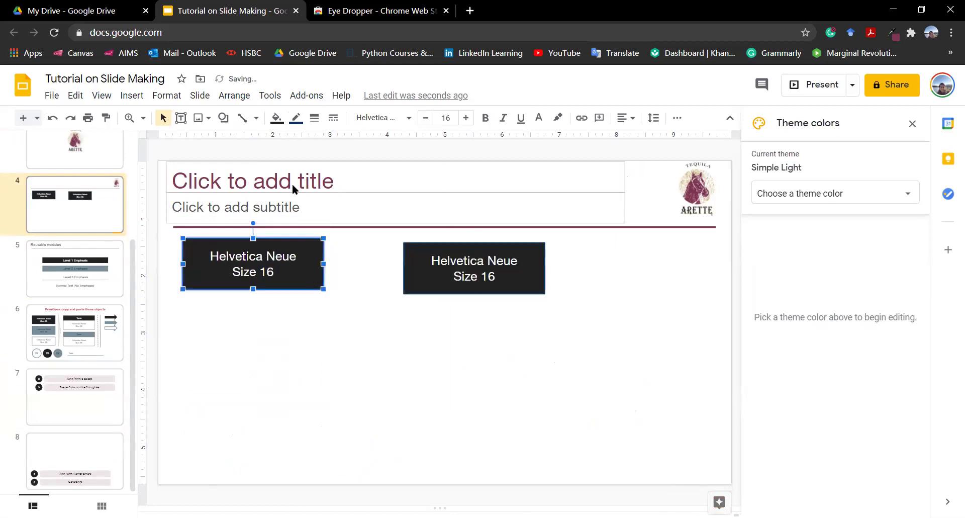
{"action": "left_click", "coordinate": [277, 117]}
{"action": "left_click", "coordinate": [339, 312]}
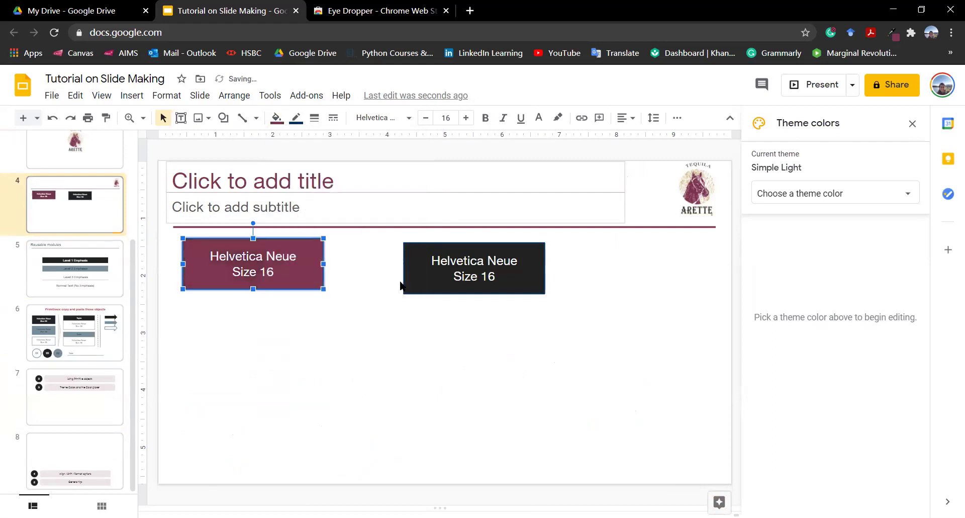
{"action": "left_click", "coordinate": [429, 271]}
{"action": "left_click", "coordinate": [277, 119]}
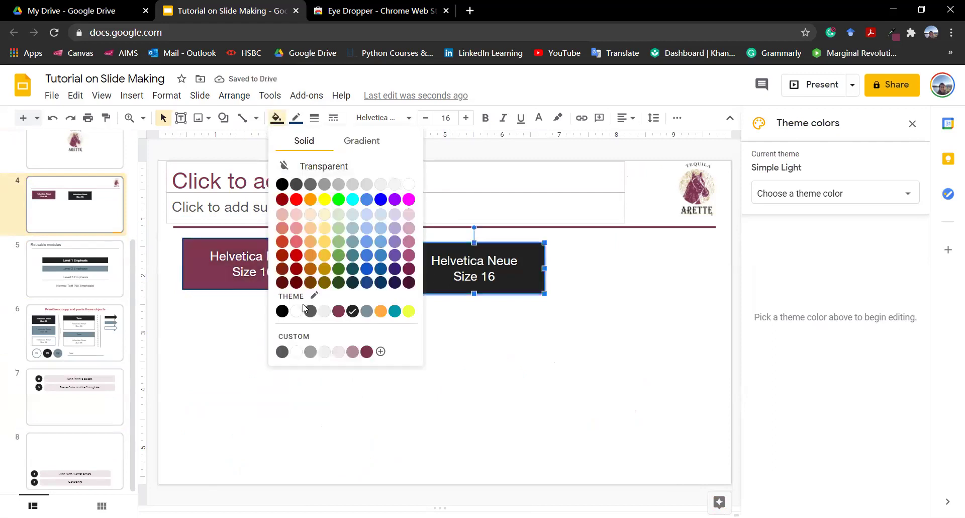
{"action": "left_click", "coordinate": [339, 311]}
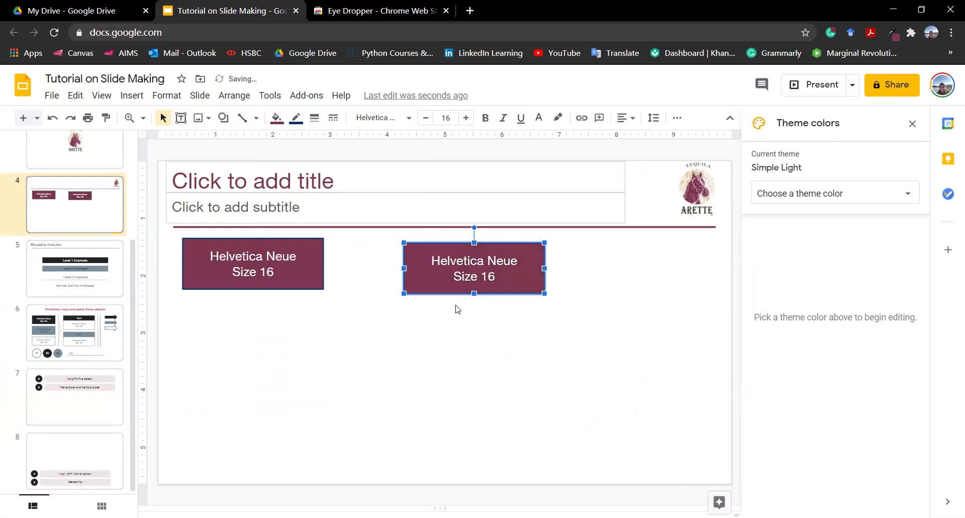
Step: Set the border colour of both maroon boxes to Transparent
{"action": "left_click_drag", "start_coordinate": [457, 309], "coordinate": [259, 272]}
{"action": "left_click", "coordinate": [297, 118]}
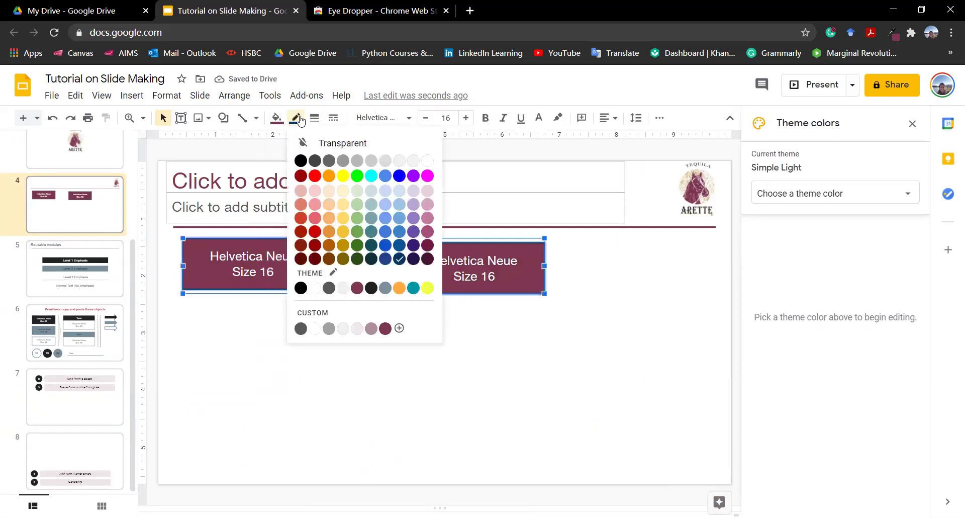
{"action": "left_click", "coordinate": [314, 137]}
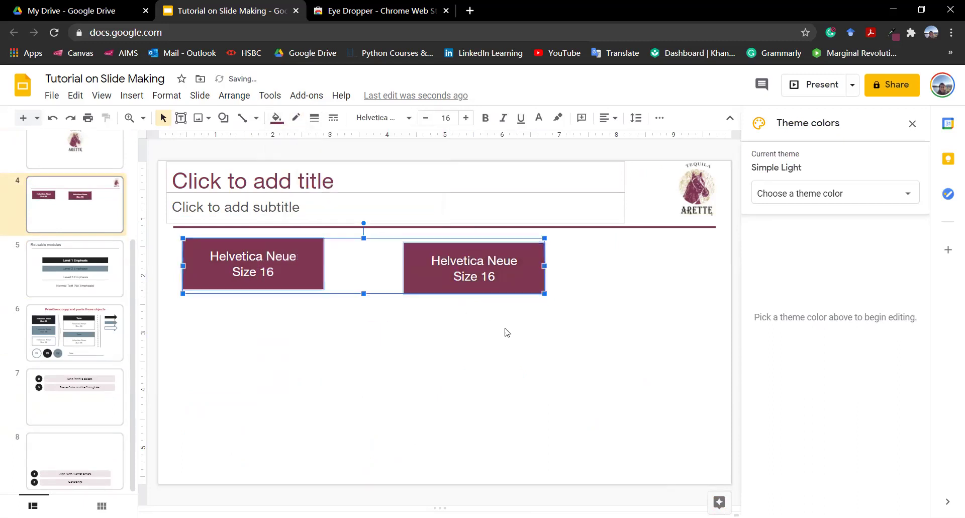
Step: Align the two maroon boxes along their top edges
{"action": "left_click_drag", "start_coordinate": [507, 329], "coordinate": [193, 239]}
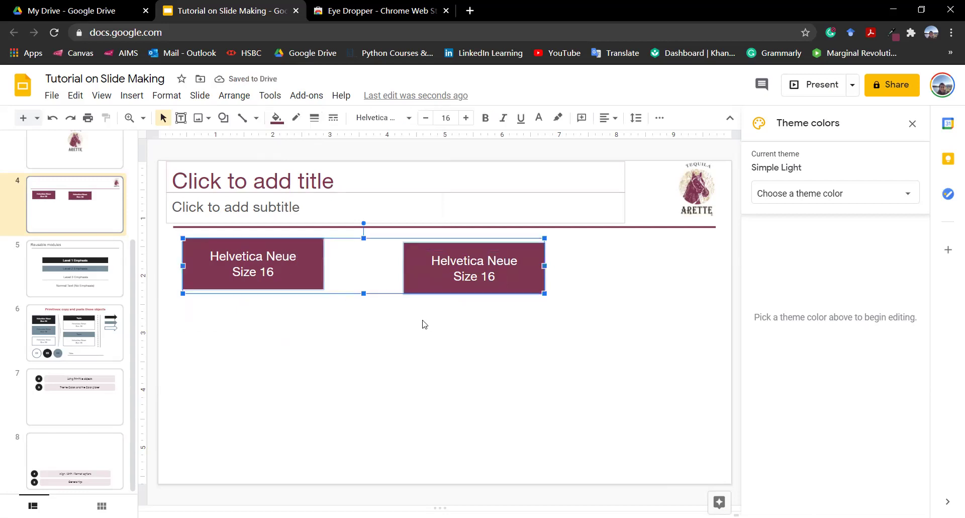
{"action": "left_click", "coordinate": [469, 327]}
{"action": "left_click_drag", "start_coordinate": [282, 267], "coordinate": [412, 320]}
{"action": "right_click", "coordinate": [436, 277]}
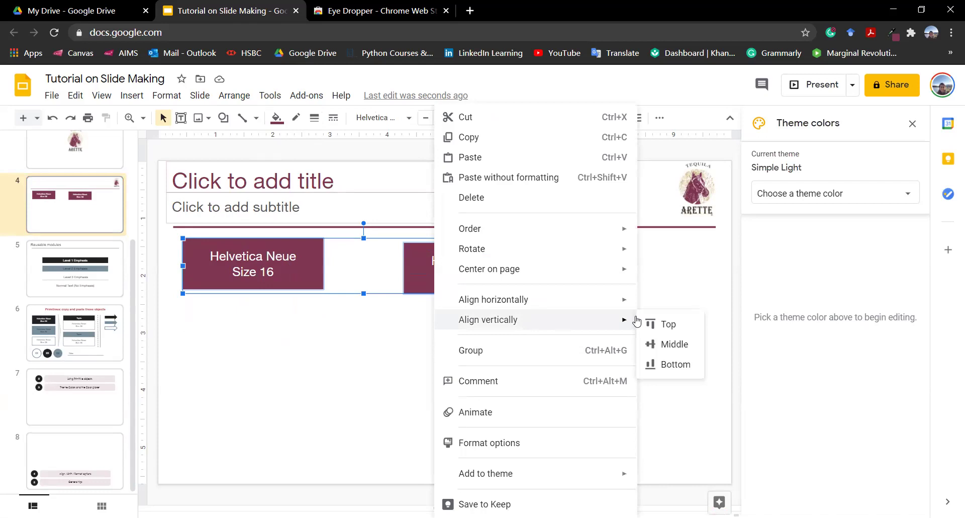
{"action": "left_click", "coordinate": [660, 324]}
Step: Copy the white outlined text box from slide 6
{"action": "left_click", "coordinate": [24, 361]}
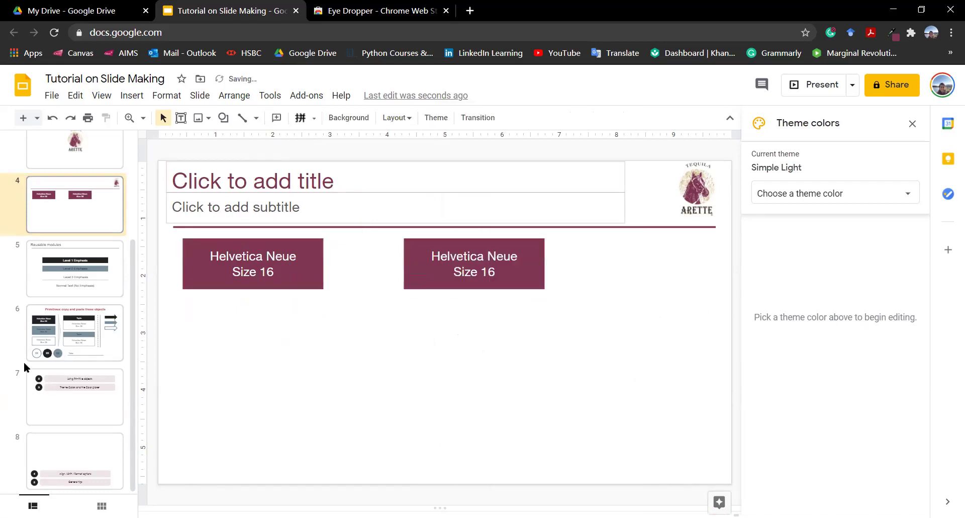
{"action": "left_click", "coordinate": [75, 327]}
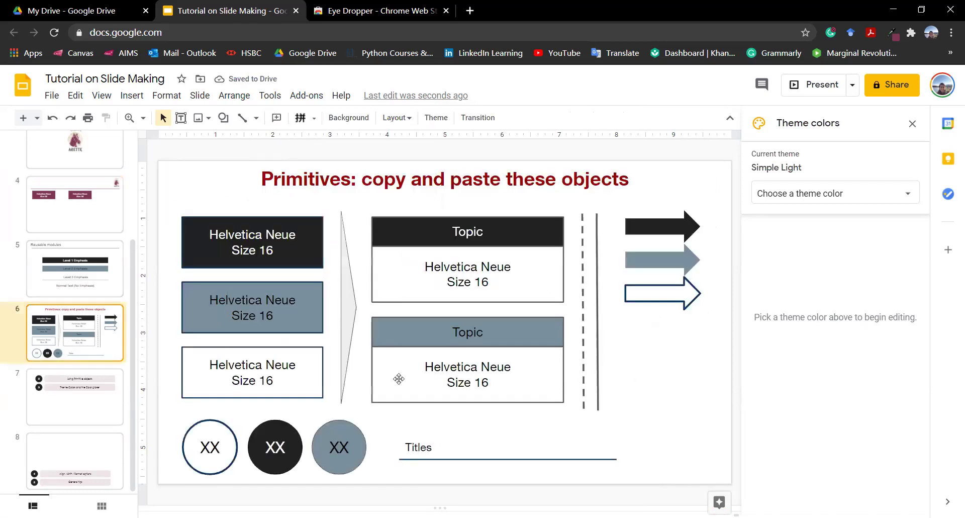
{"action": "left_click", "coordinate": [280, 353]}
{"action": "right_click", "coordinate": [282, 352]}
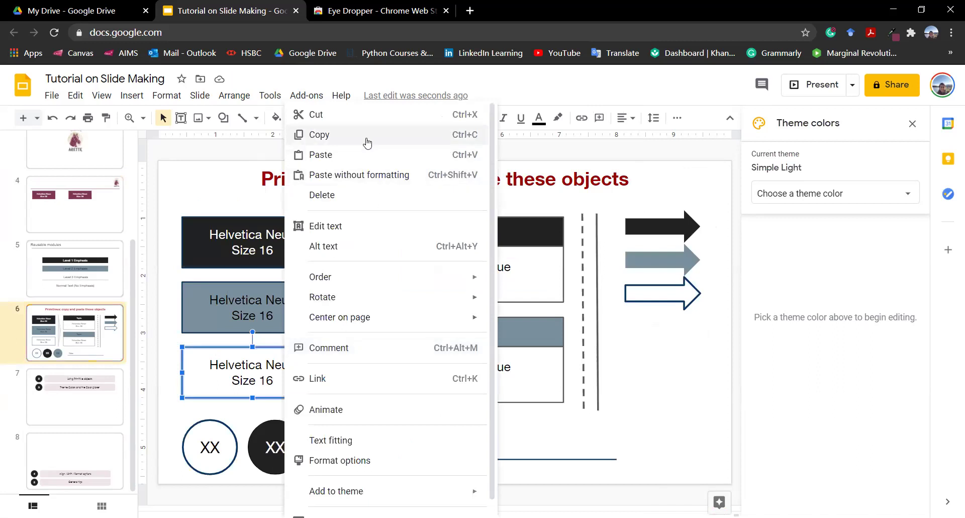
{"action": "left_click", "coordinate": [347, 134]}
Step: Paste two outlined boxes on slide 4, set them level beneath the maroon pair, and nudge them down
{"action": "left_click", "coordinate": [75, 204]}
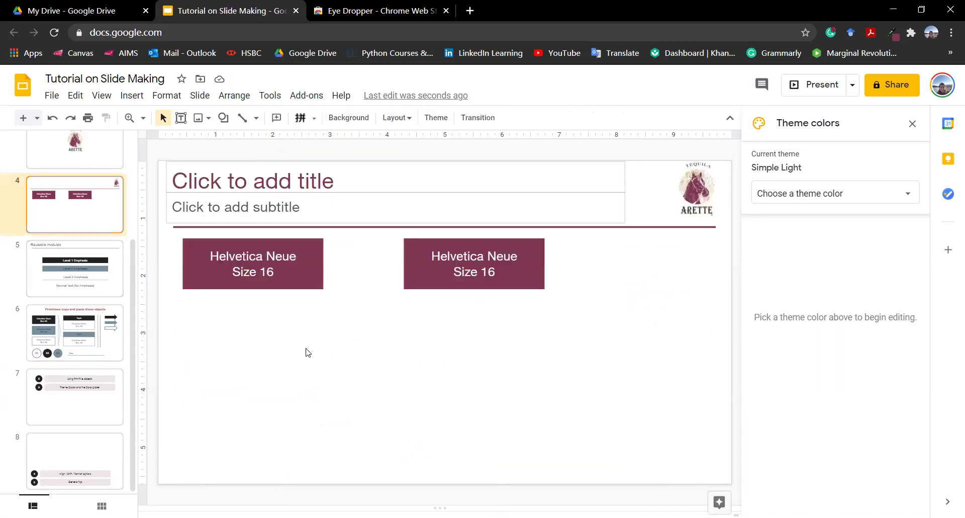
{"action": "key", "text": "ctrl+v"}
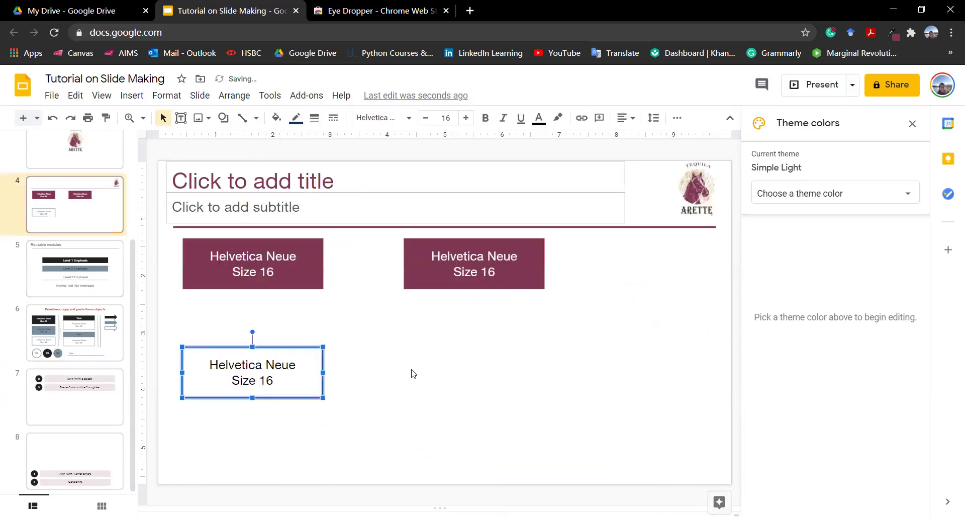
{"action": "key", "text": "ctrl+v"}
{"action": "left_click_drag", "start_coordinate": [327, 359], "coordinate": [541, 381]}
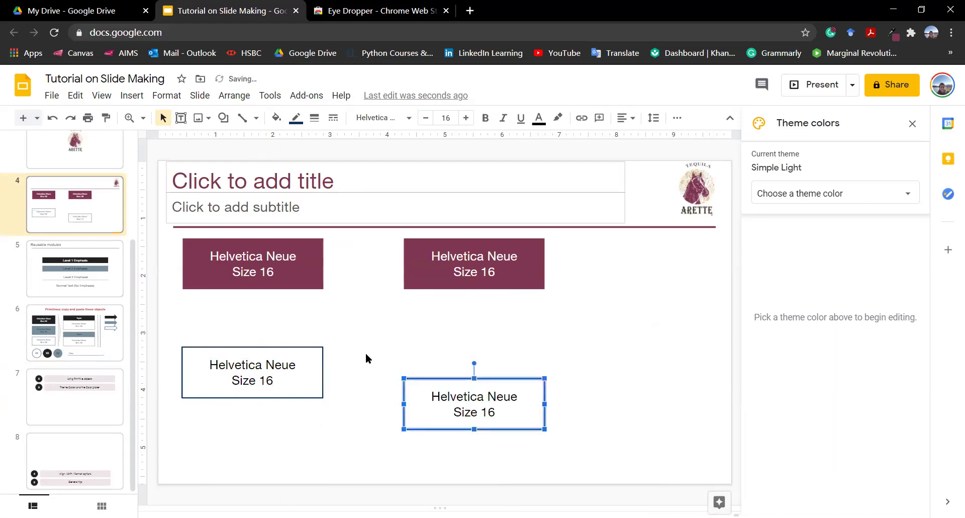
{"action": "left_click", "coordinate": [366, 358]}
{"action": "left_click_drag", "start_coordinate": [306, 359], "coordinate": [303, 414]}
{"action": "left_click_drag", "start_coordinate": [441, 455], "coordinate": [190, 400]}
{"action": "key", "text": "Down"}
{"action": "key", "text": "Down"}
{"action": "key", "text": "Down"}
{"action": "key", "text": "Down"}
{"action": "key", "text": "Down"}
{"action": "key", "text": "Down"}
{"action": "key", "text": "Down"}
{"action": "key", "text": "Down"}
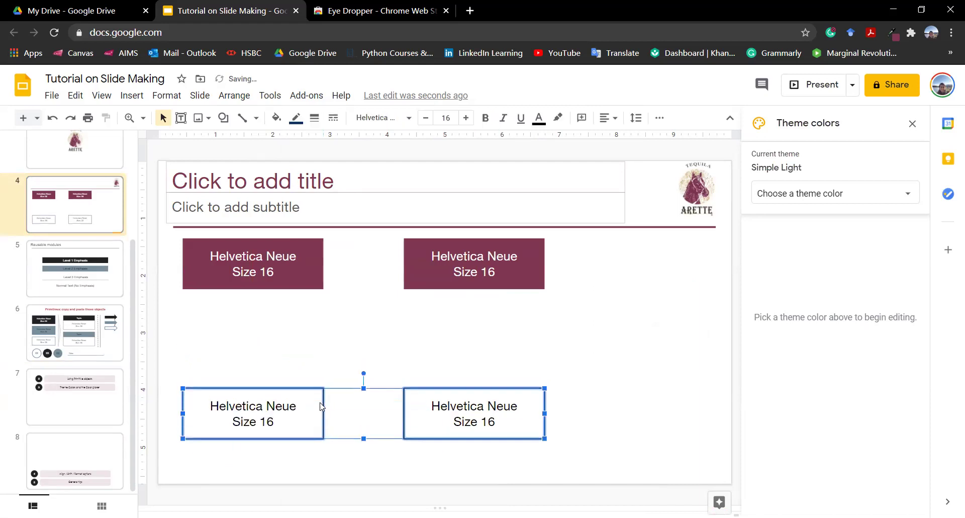
{"action": "scroll", "coordinate": [56, 189], "scroll_direction": "up", "scroll_amount": 3}
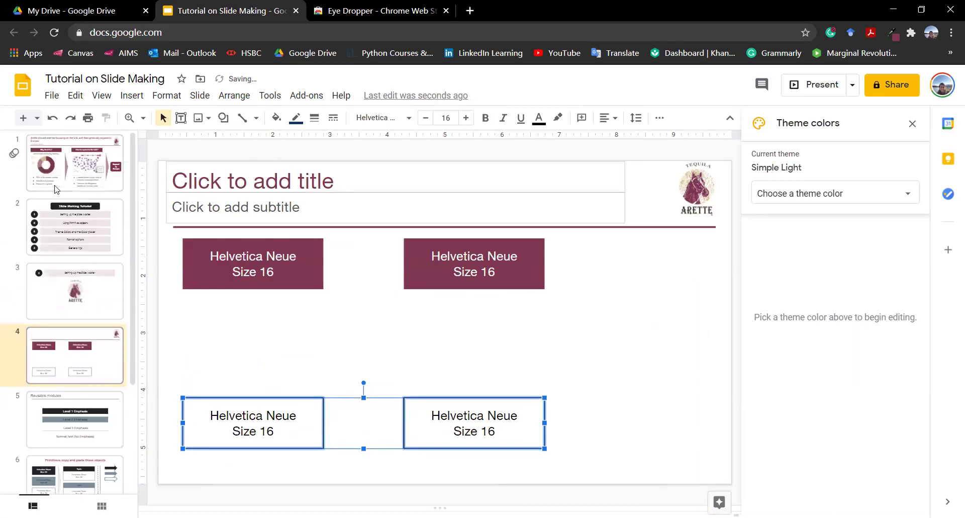
Step: After checking slide 1, widen the left maroon box and the outlined box beneath it together
{"action": "left_click", "coordinate": [73, 176]}
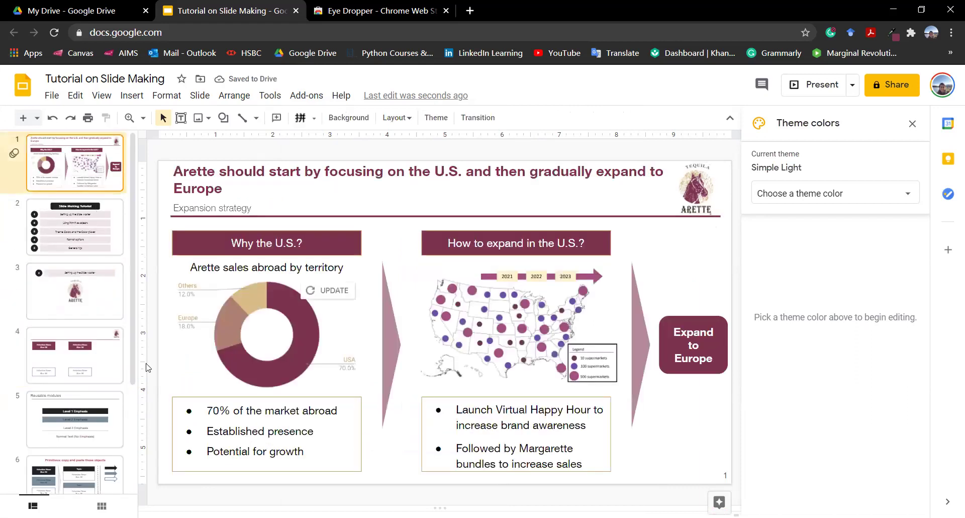
{"action": "left_click", "coordinate": [90, 362]}
{"action": "left_click_drag", "start_coordinate": [304, 467], "coordinate": [228, 254]}
{"action": "left_click_drag", "start_coordinate": [323, 343], "coordinate": [356, 341]}
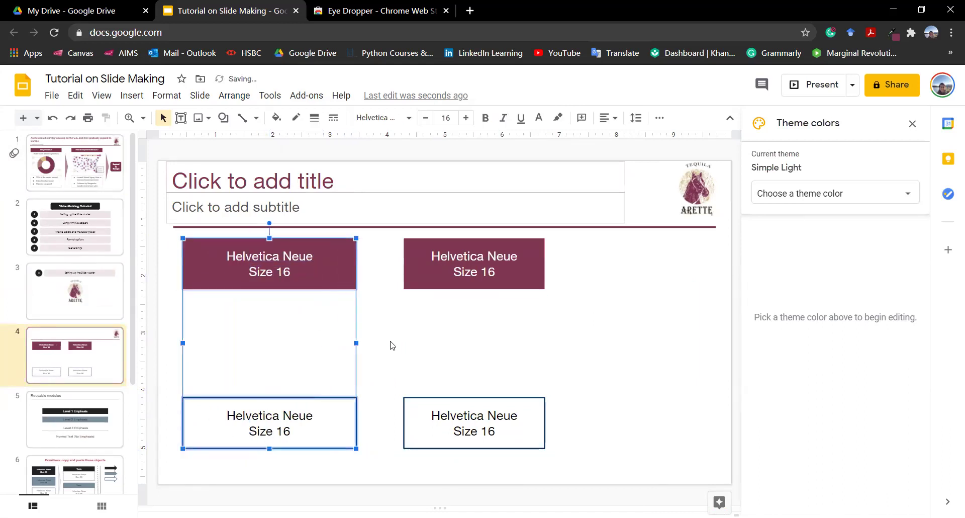
{"action": "left_click", "coordinate": [374, 306]}
Step: Compare the two top maroon boxes and close the Theme colors panel
{"action": "left_click", "coordinate": [335, 264]}
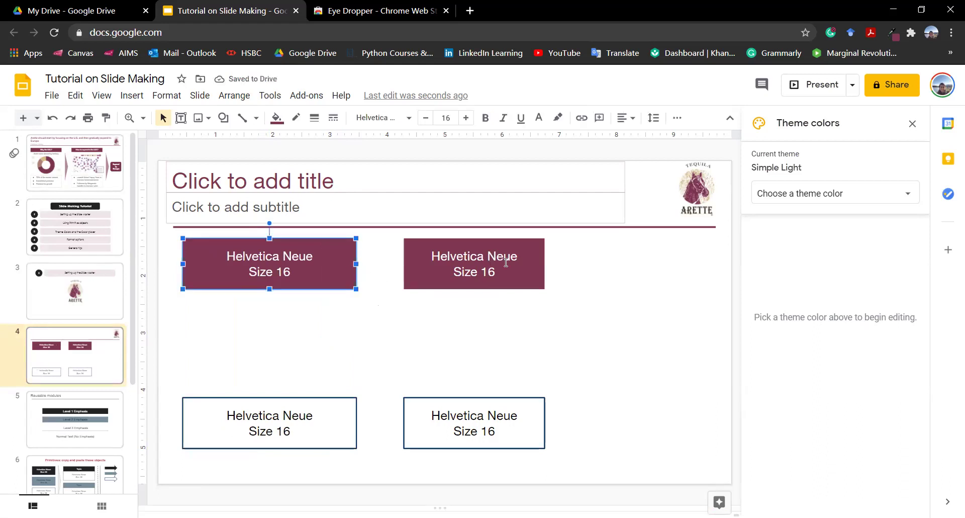
{"action": "left_click", "coordinate": [518, 259]}
{"action": "left_click", "coordinate": [330, 267]}
{"action": "left_click", "coordinate": [913, 124]}
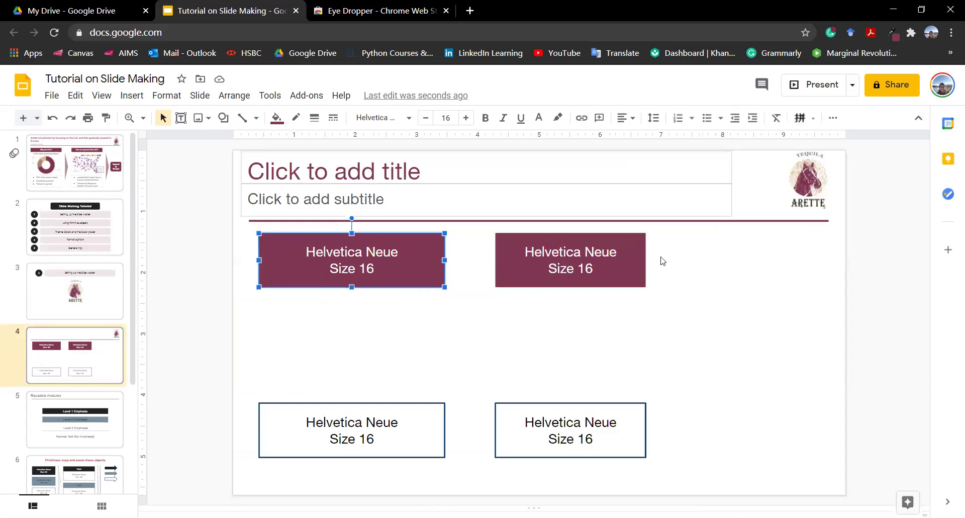
{"action": "left_click", "coordinate": [642, 236]}
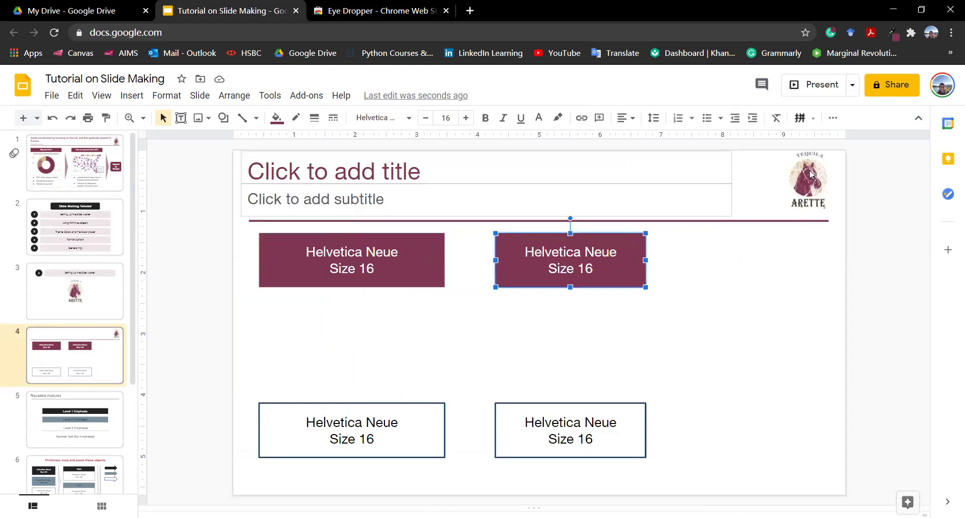
{"action": "left_click", "coordinate": [833, 119]}
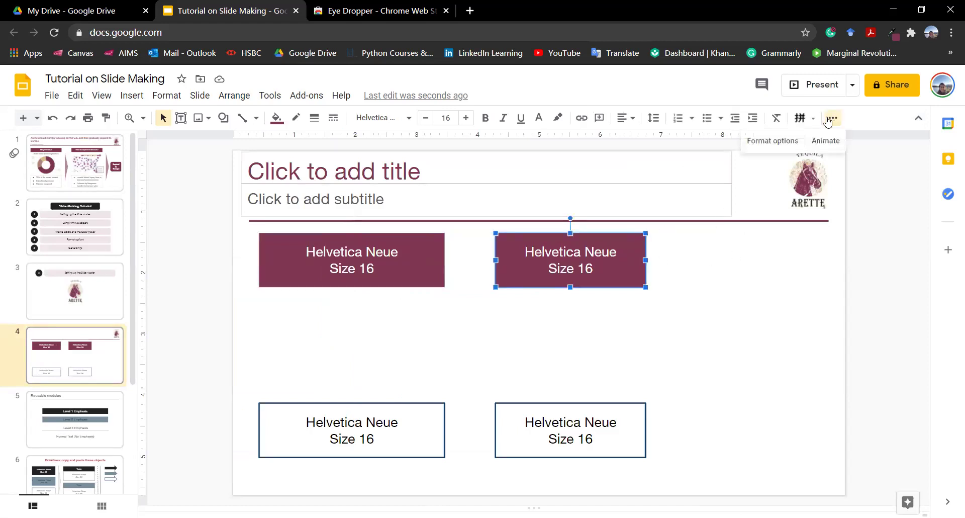
{"action": "left_click", "coordinate": [776, 143]}
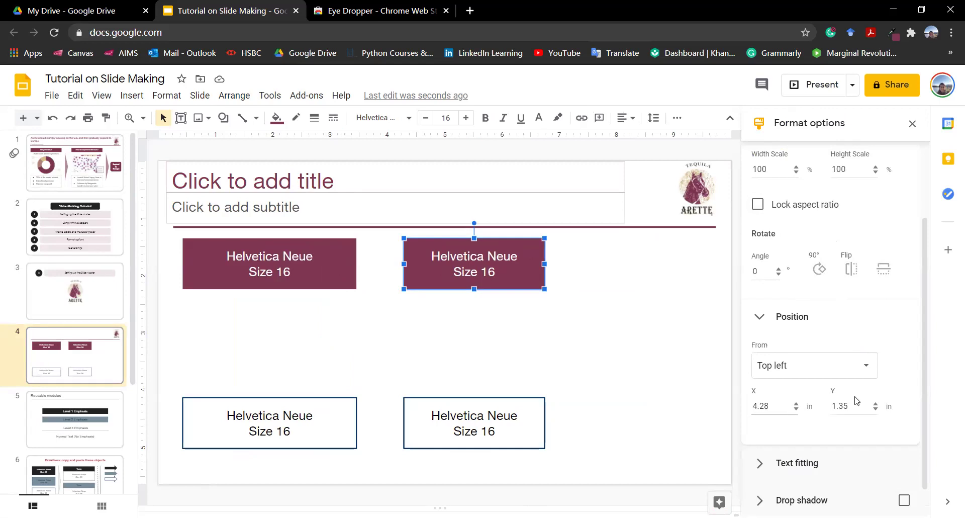
{"action": "scroll", "coordinate": [924, 388], "scroll_direction": "down", "scroll_amount": 1}
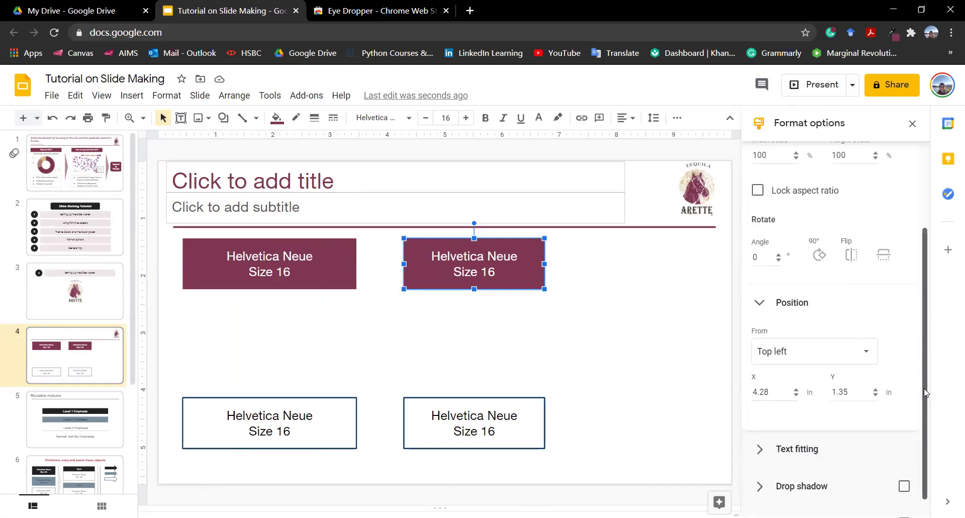
{"action": "left_click", "coordinate": [924, 417]}
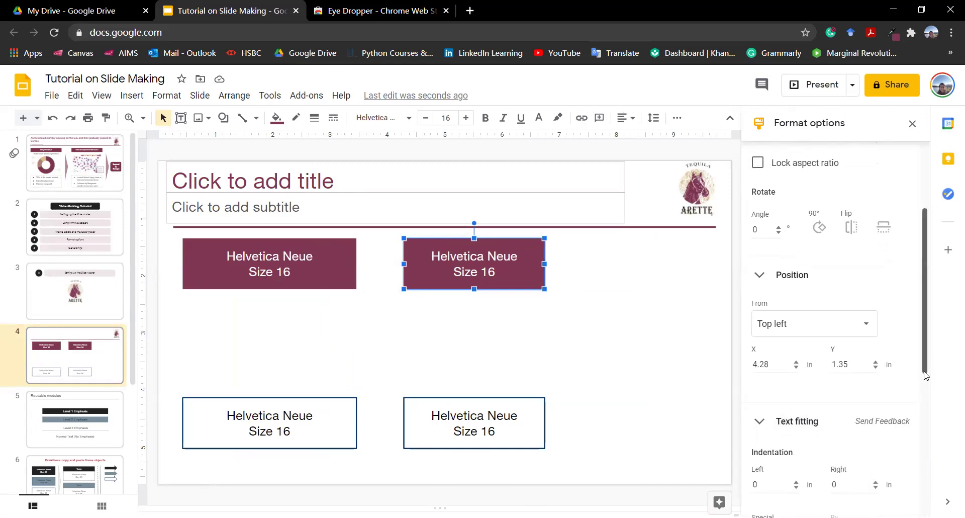
{"action": "scroll", "coordinate": [928, 409], "scroll_direction": "down", "scroll_amount": 2}
{"action": "scroll", "coordinate": [927, 408], "scroll_direction": "down", "scroll_amount": 2}
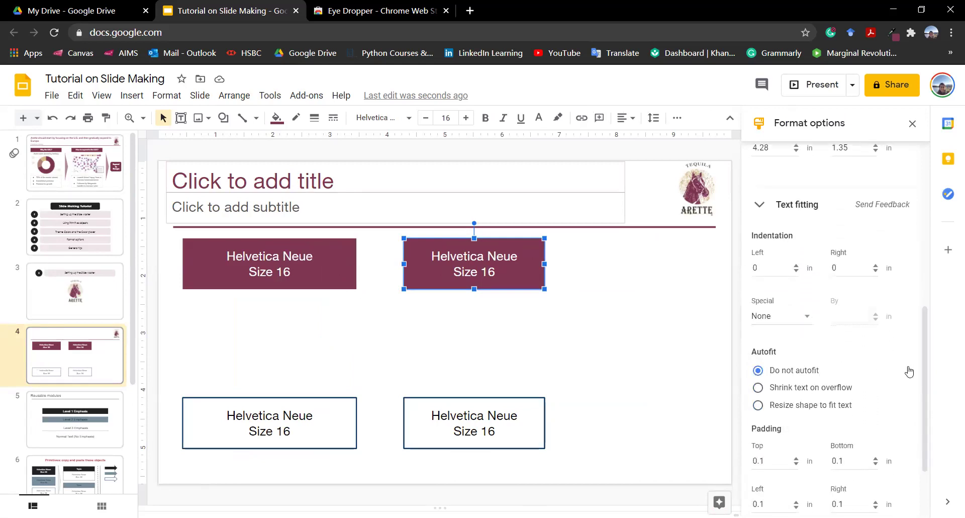
{"action": "scroll", "coordinate": [929, 353], "scroll_direction": "down", "scroll_amount": 1}
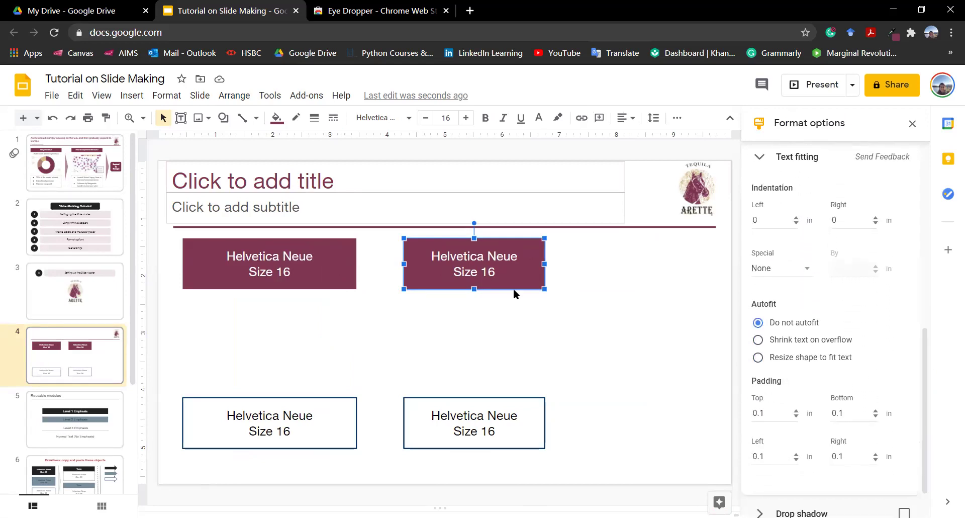
{"action": "left_click", "coordinate": [797, 411]}
{"action": "left_click", "coordinate": [797, 417]}
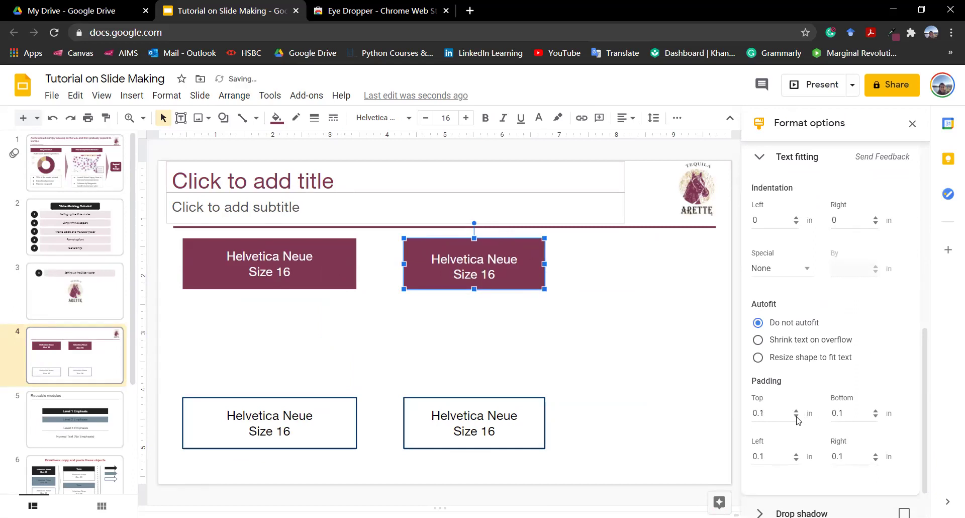
{"action": "left_click", "coordinate": [797, 417]}
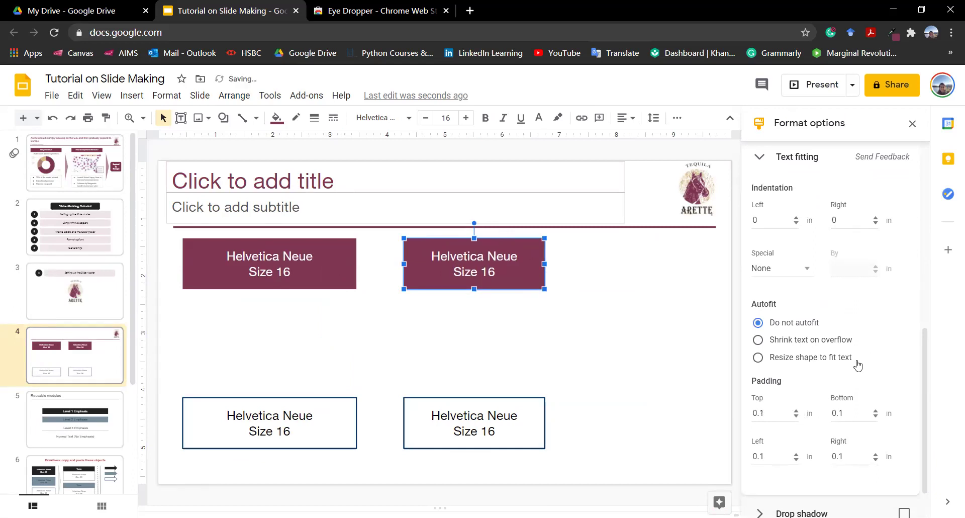
{"action": "left_click", "coordinate": [913, 121]}
Step: Check the top boxes' sizes in Format options, entering 3.0 for the right box's width
{"action": "left_click", "coordinate": [406, 276]}
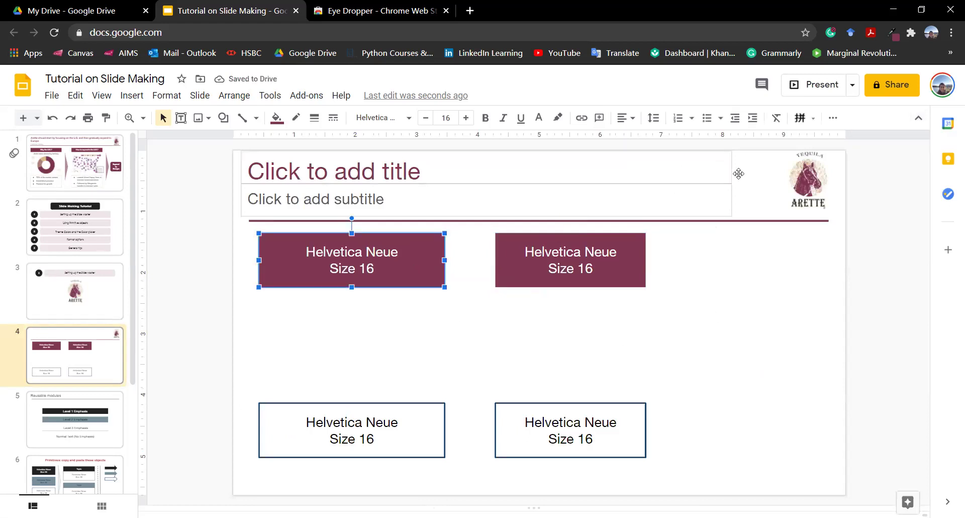
{"action": "left_click", "coordinate": [835, 120]}
{"action": "left_click", "coordinate": [793, 142]}
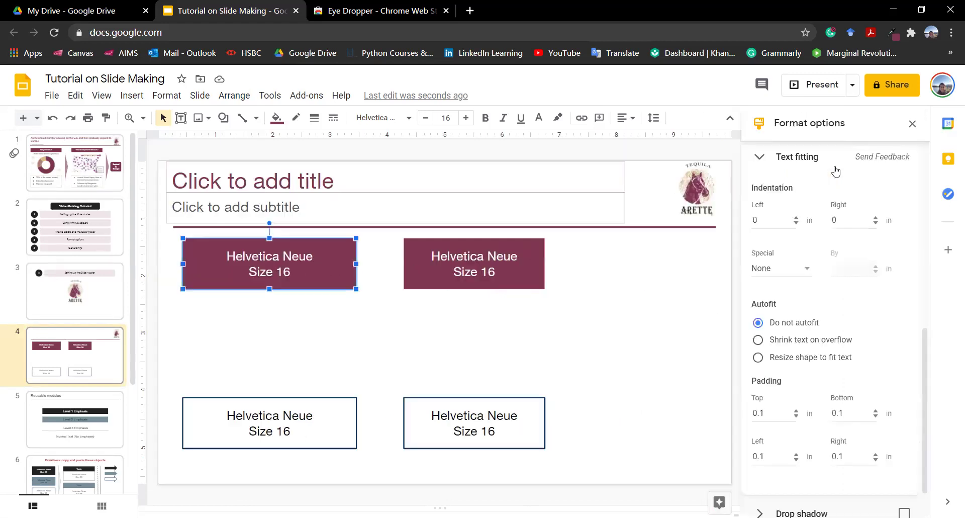
{"action": "left_click", "coordinate": [783, 157]}
{"action": "left_click", "coordinate": [804, 276]}
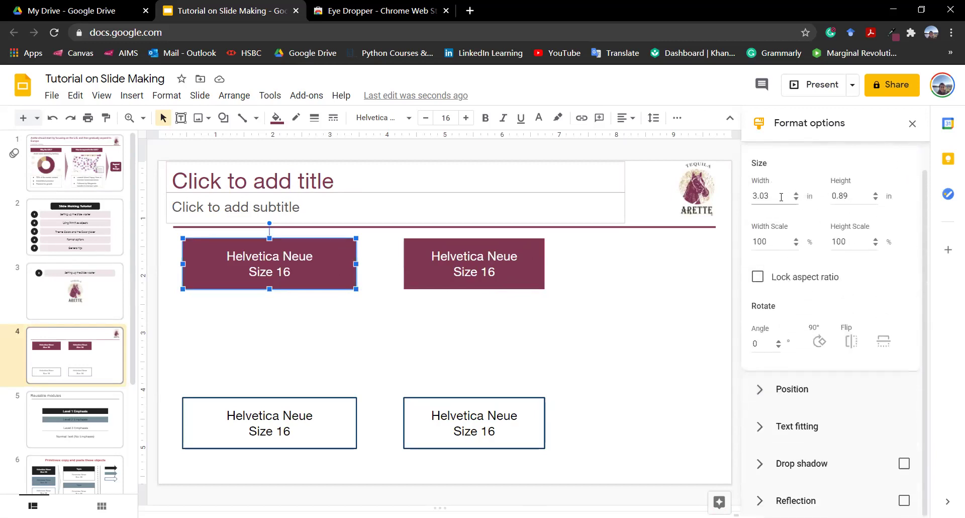
{"action": "left_click", "coordinate": [524, 268]}
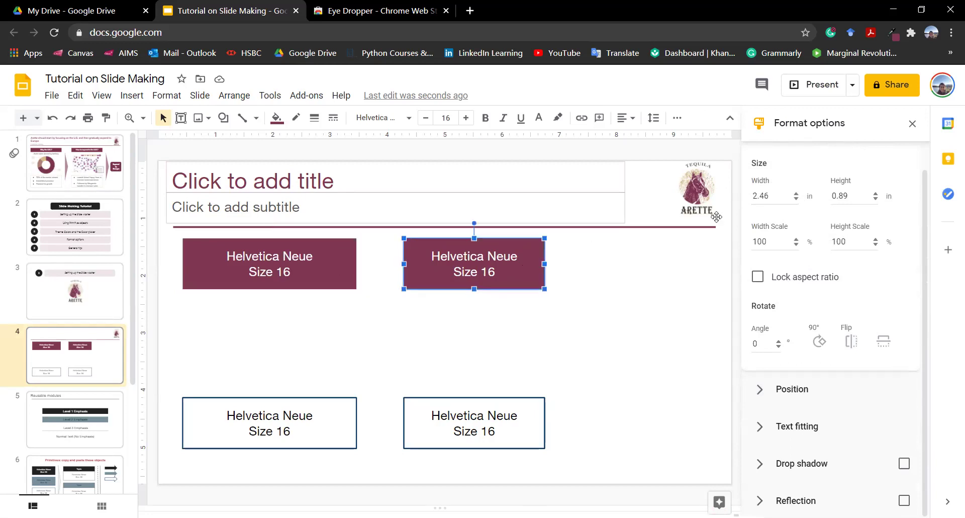
{"action": "type", "text": "3.03"}
Step: Widen the lower-right outlined box to match the box above, then nudge both right boxes right
{"action": "left_click", "coordinate": [537, 350]}
{"action": "left_click", "coordinate": [545, 413]}
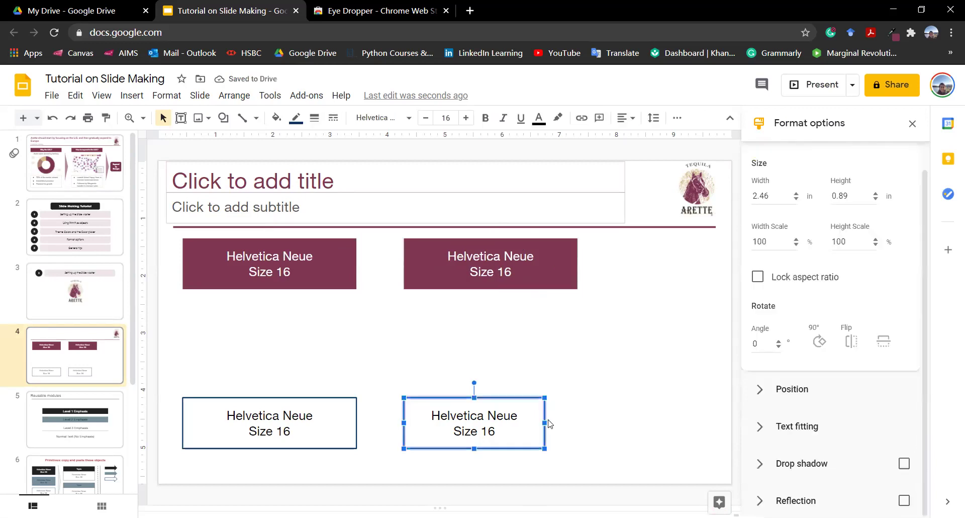
{"action": "left_click_drag", "start_coordinate": [545, 424], "coordinate": [578, 423]}
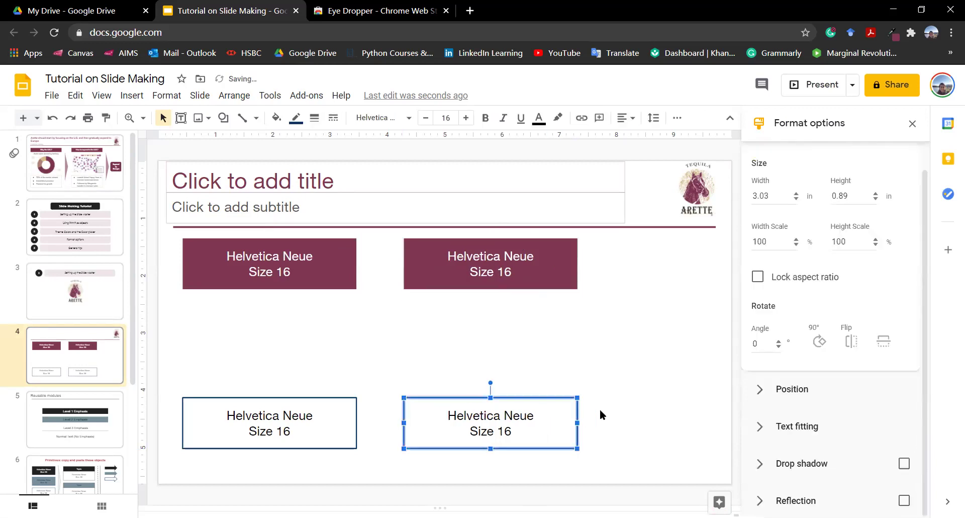
{"action": "left_click", "coordinate": [599, 419]}
{"action": "left_click_drag", "start_coordinate": [572, 459], "coordinate": [483, 264]}
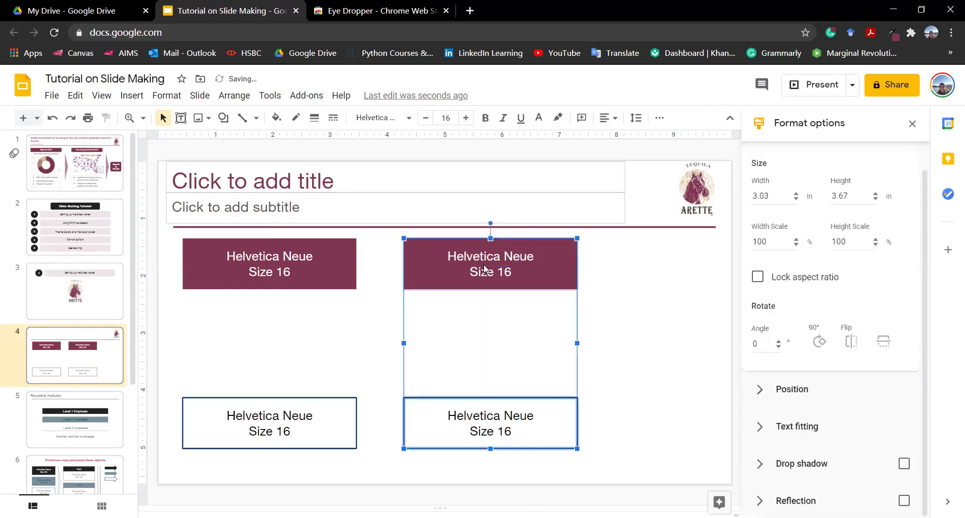
{"action": "key", "text": "Right"}
{"action": "left_click", "coordinate": [333, 318]}
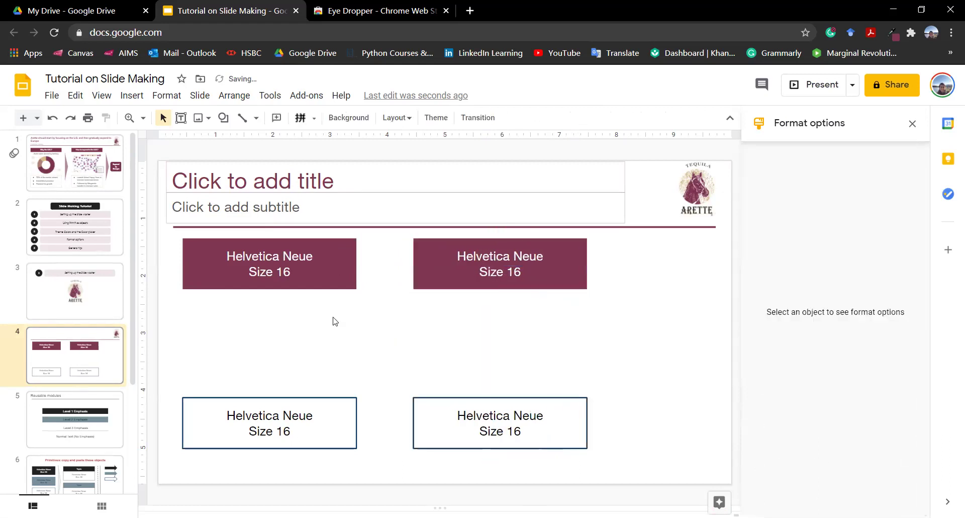
Step: Copy the thin chevron arrow from slide 6
{"action": "scroll", "coordinate": [30, 372], "scroll_direction": "down", "scroll_amount": 3}
{"action": "left_click", "coordinate": [59, 352]}
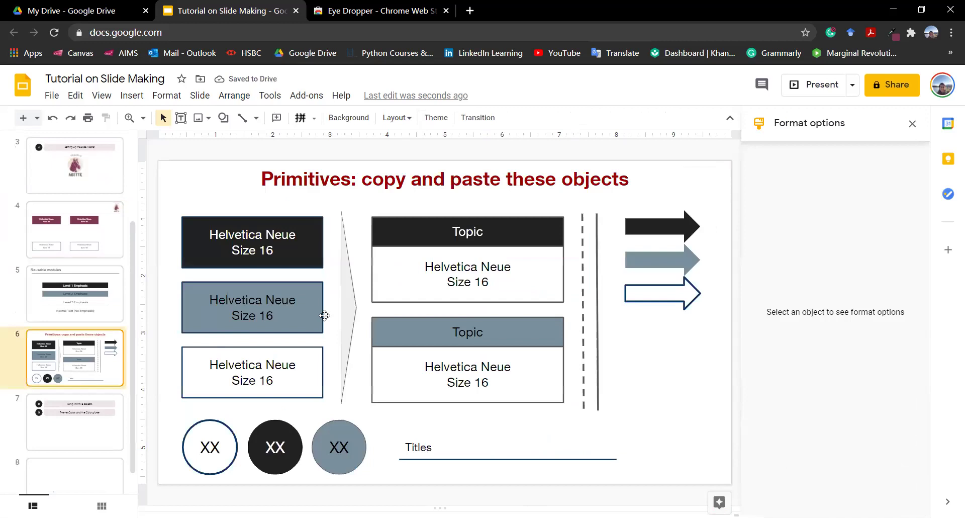
{"action": "left_click", "coordinate": [344, 306]}
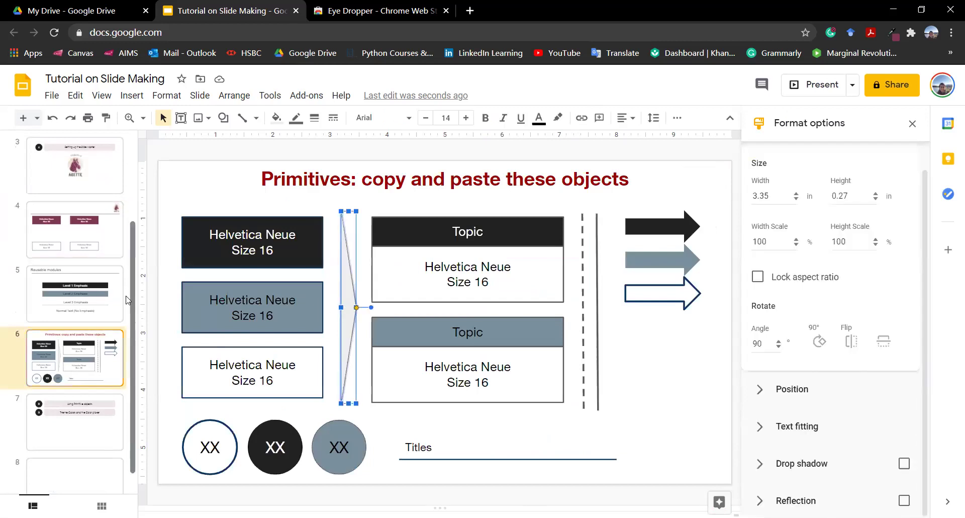
{"action": "key", "text": "ctrl+c"}
Step: Paste two chevrons on slide 4, one between the box columns, and close Format options
{"action": "key", "text": "Page_Up"}
{"action": "key", "text": "Page_Up"}
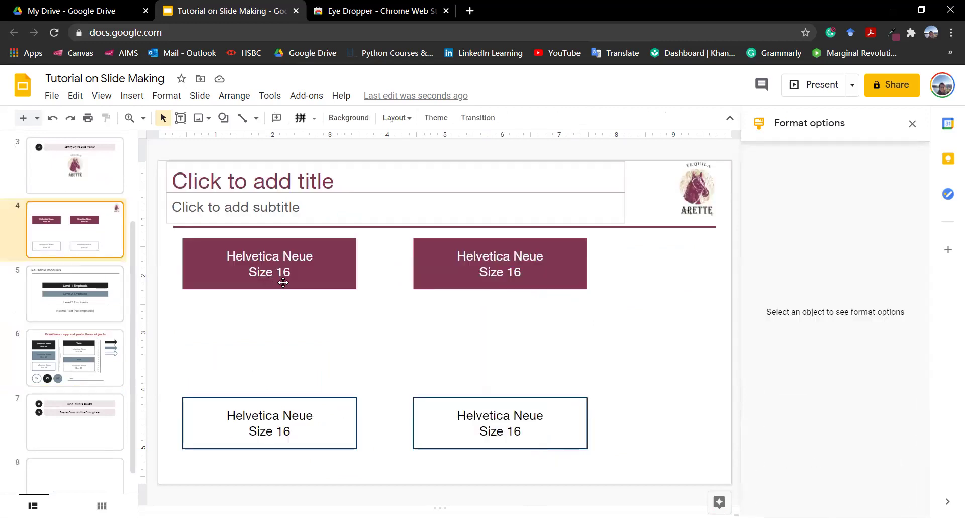
{"action": "key", "text": "ctrl+v"}
{"action": "left_click_drag", "start_coordinate": [343, 303], "coordinate": [618, 369]}
{"action": "left_click", "coordinate": [437, 332]}
{"action": "key", "text": "ctrl+v"}
{"action": "left_click", "coordinate": [650, 358]}
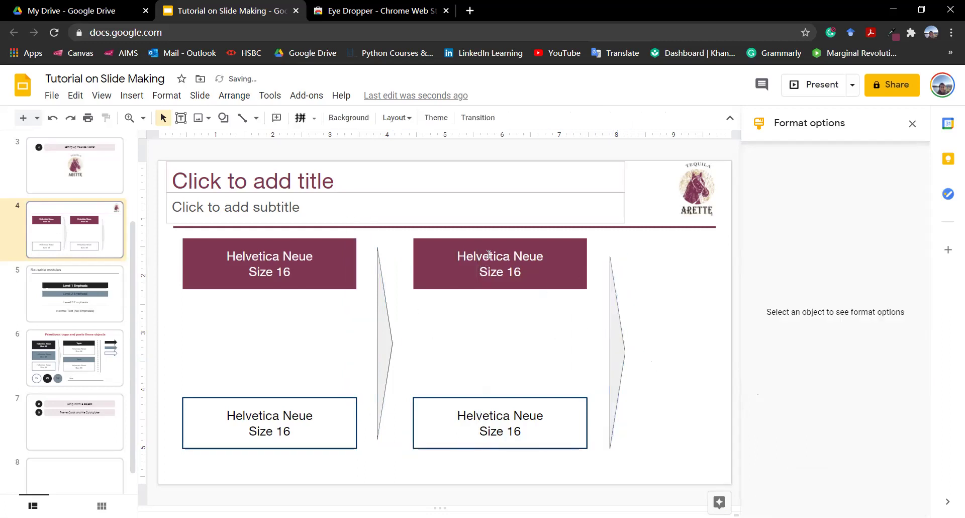
{"action": "left_click", "coordinate": [912, 123]}
{"action": "scroll", "coordinate": [62, 257], "scroll_direction": "up", "scroll_amount": 3}
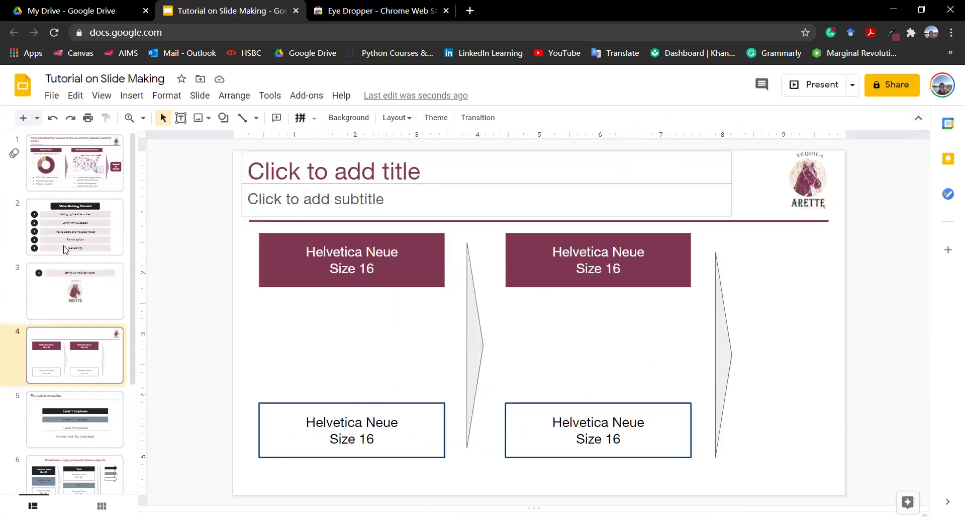
{"action": "left_click", "coordinate": [96, 158]}
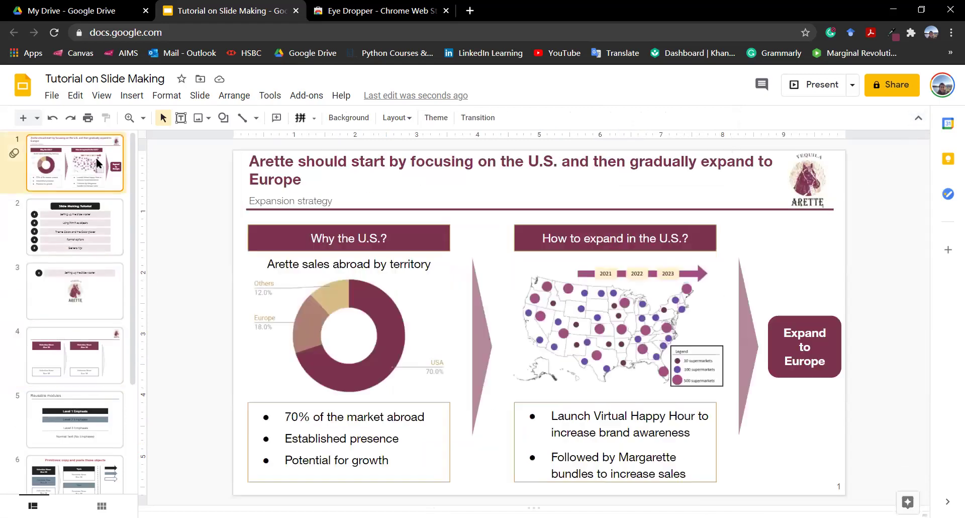
{"action": "left_click", "coordinate": [92, 350]}
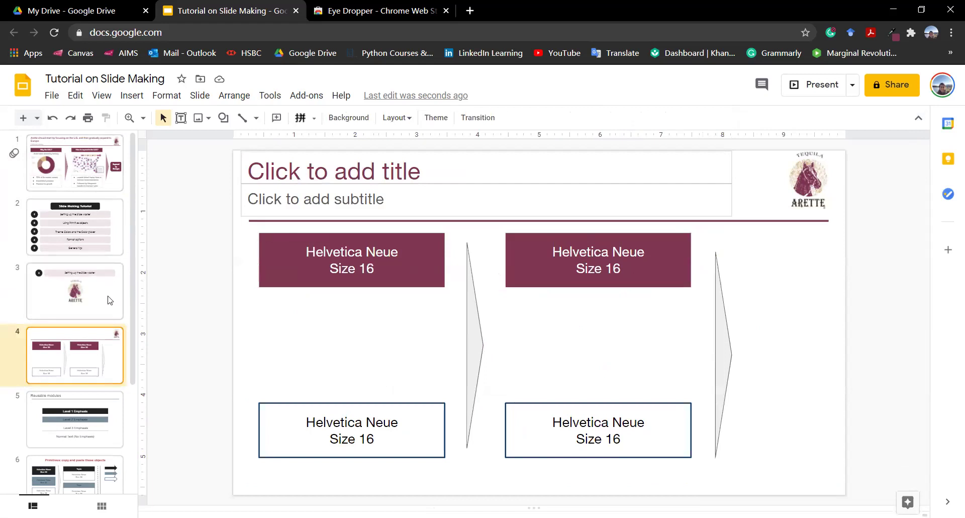
{"action": "scroll", "coordinate": [107, 319], "scroll_direction": "down", "scroll_amount": 1}
{"action": "scroll", "coordinate": [101, 307], "scroll_direction": "down", "scroll_amount": 3}
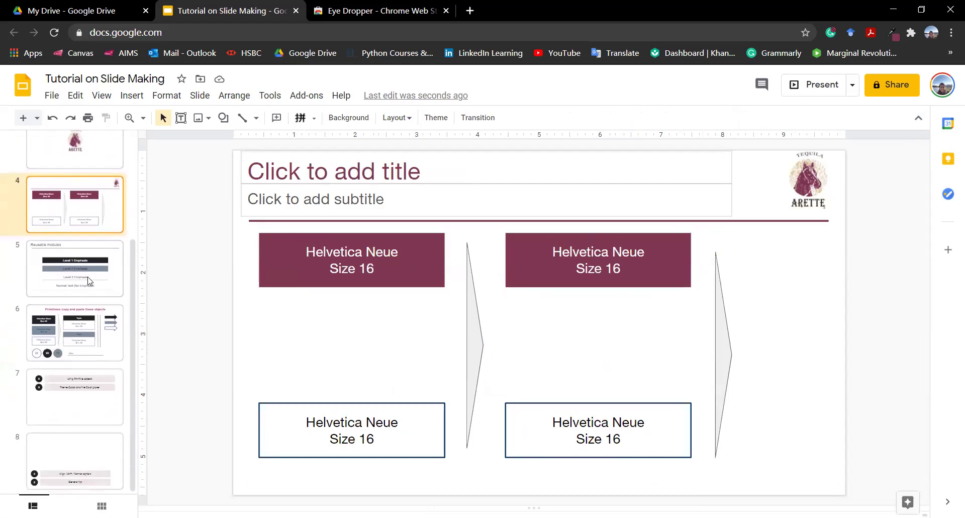
{"action": "left_click", "coordinate": [89, 281]}
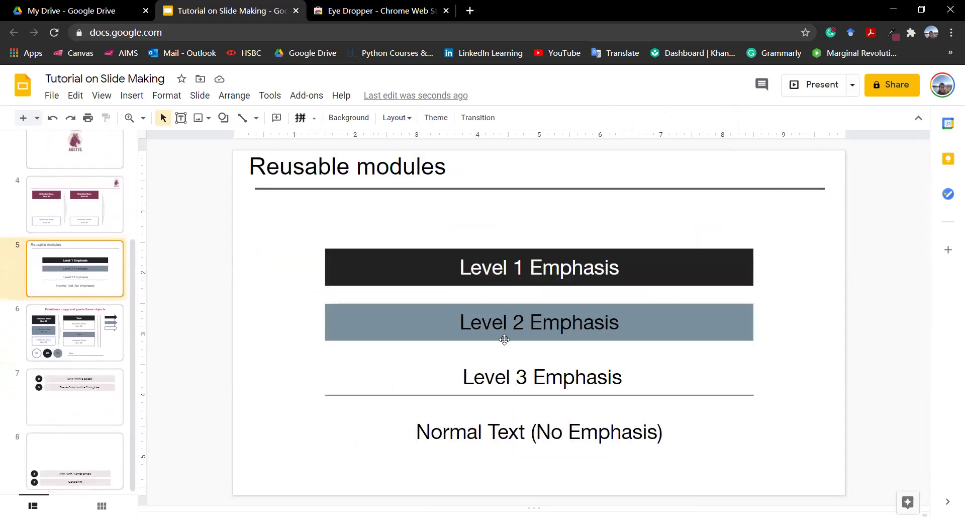
{"action": "left_click", "coordinate": [102, 206]}
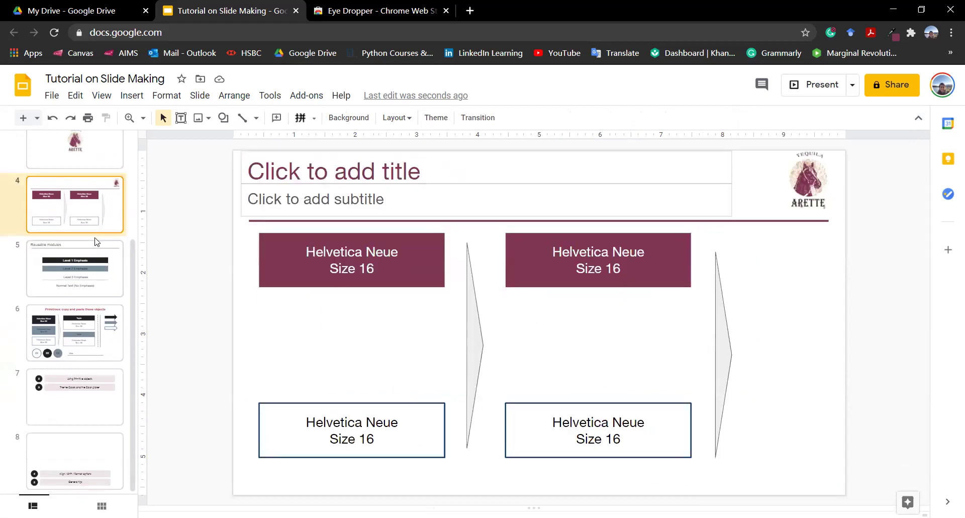
{"action": "scroll", "coordinate": [97, 241], "scroll_direction": "up", "scroll_amount": 3}
{"action": "left_click", "coordinate": [101, 186]}
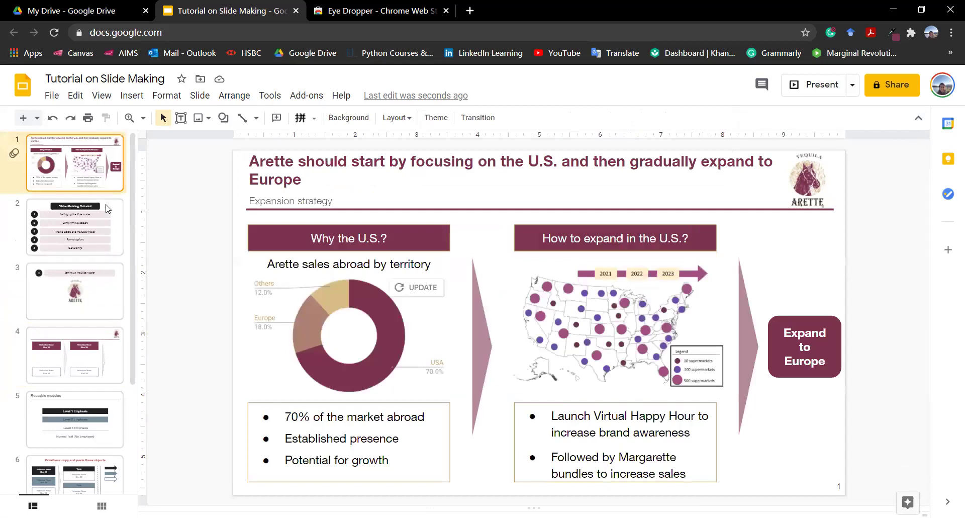
{"action": "left_click", "coordinate": [93, 353]}
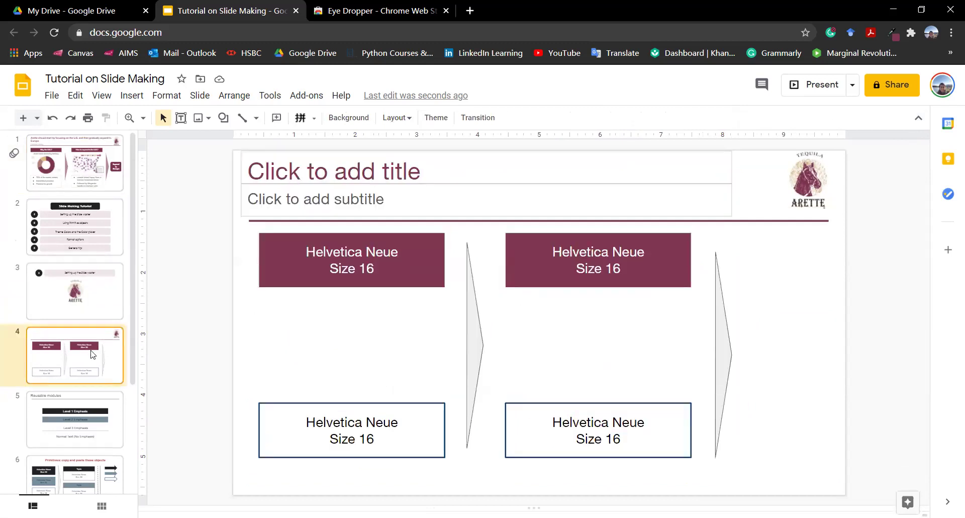
{"action": "left_click", "coordinate": [102, 418]}
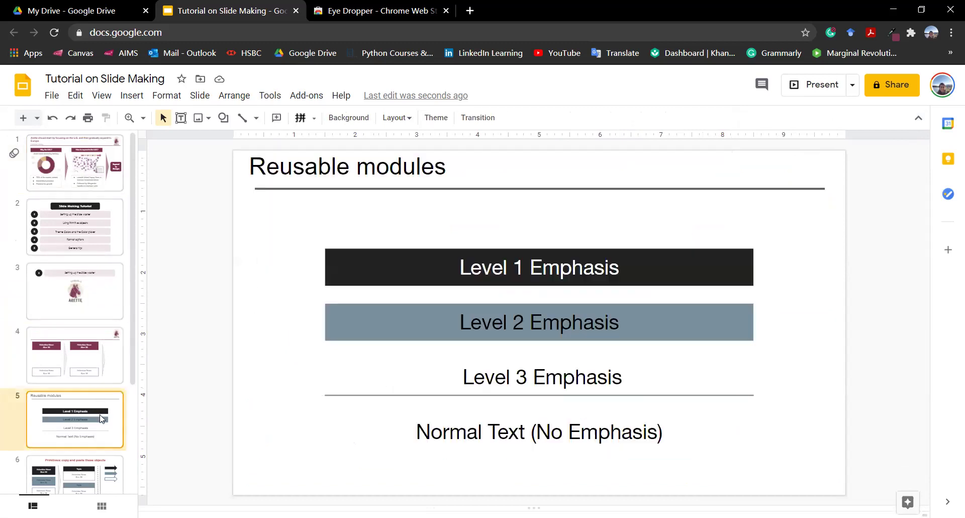
{"action": "left_click", "coordinate": [99, 350]}
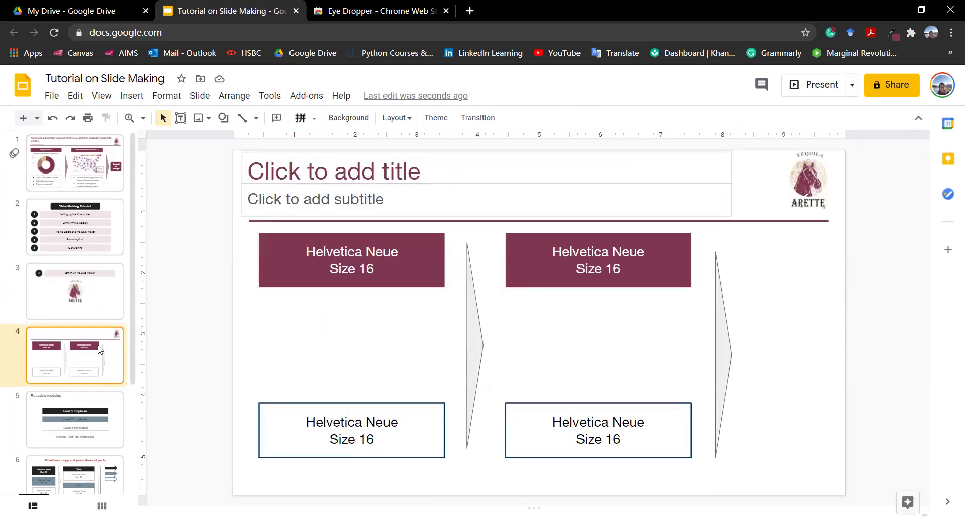
{"action": "scroll", "coordinate": [99, 346], "scroll_direction": "down", "scroll_amount": 4}
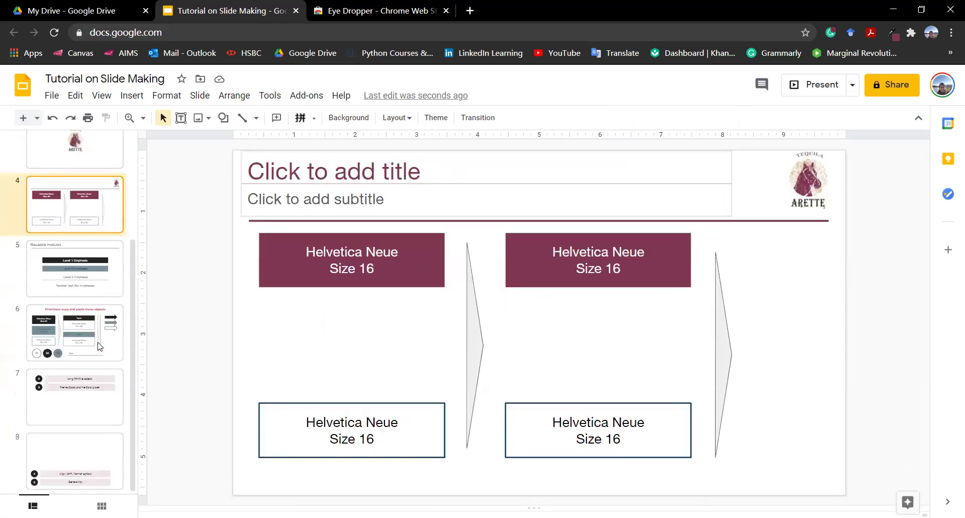
{"action": "scroll", "coordinate": [105, 386], "scroll_direction": "up", "scroll_amount": 2}
{"action": "scroll", "coordinate": [105, 388], "scroll_direction": "up", "scroll_amount": 2}
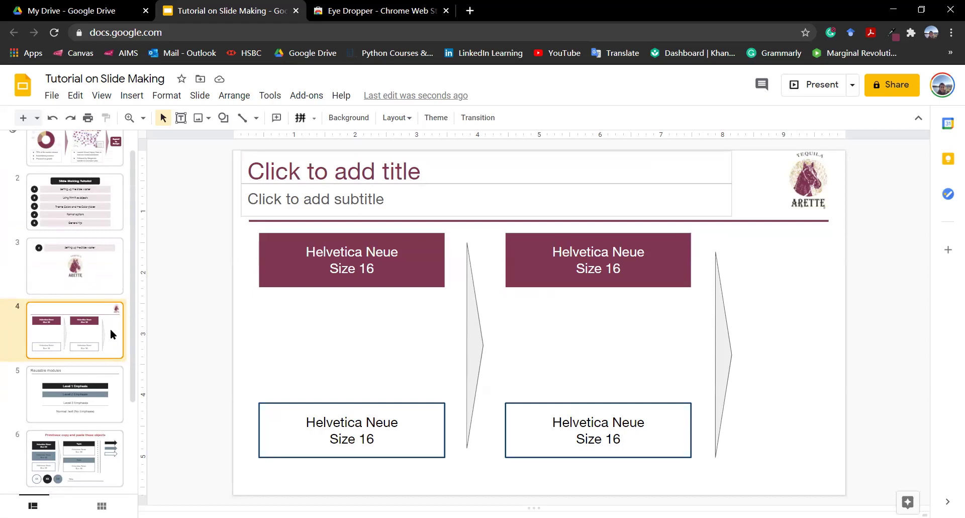
Step: Add a new Sample Arette layout slide after the last slide
{"action": "key", "text": "End"}
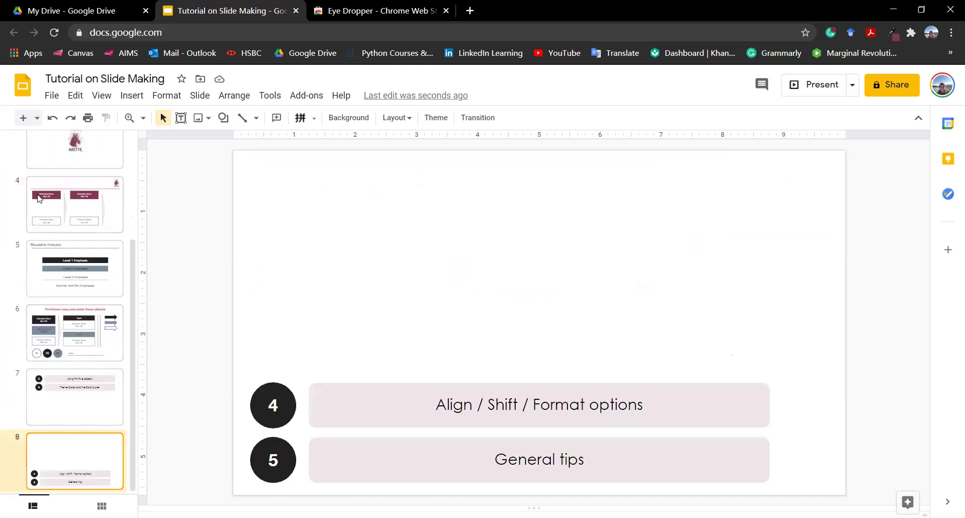
{"action": "left_click", "coordinate": [36, 119]}
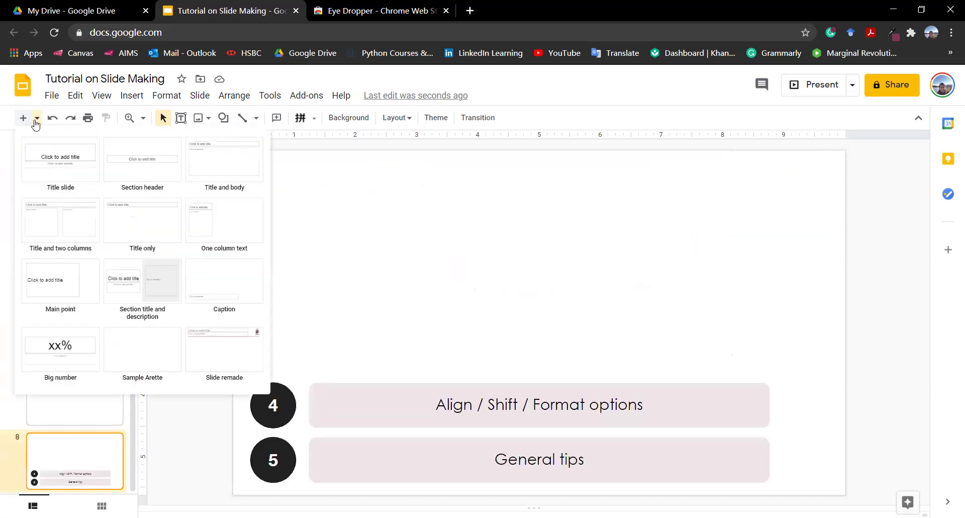
{"action": "left_click", "coordinate": [181, 349]}
Step: Compare slide 4 with the Arette expansion-strategy slide, ending on slide 1
{"action": "scroll", "coordinate": [106, 307], "scroll_direction": "up", "scroll_amount": 5}
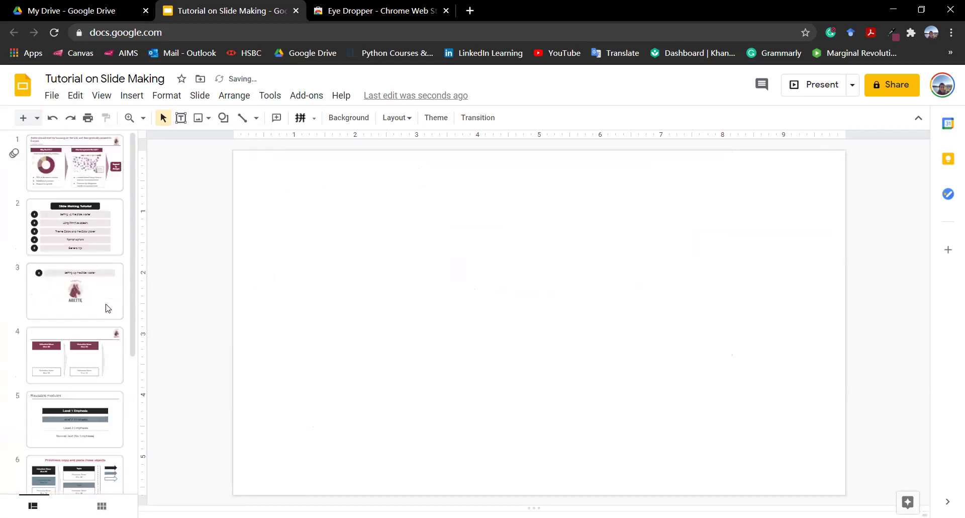
{"action": "left_click", "coordinate": [104, 359]}
{"action": "left_click", "coordinate": [109, 175]}
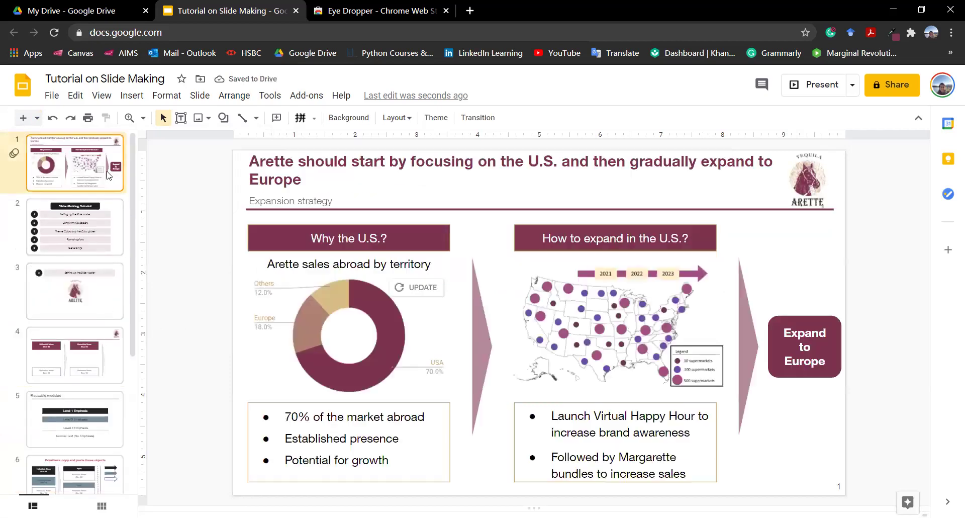
{"action": "left_click", "coordinate": [99, 345]}
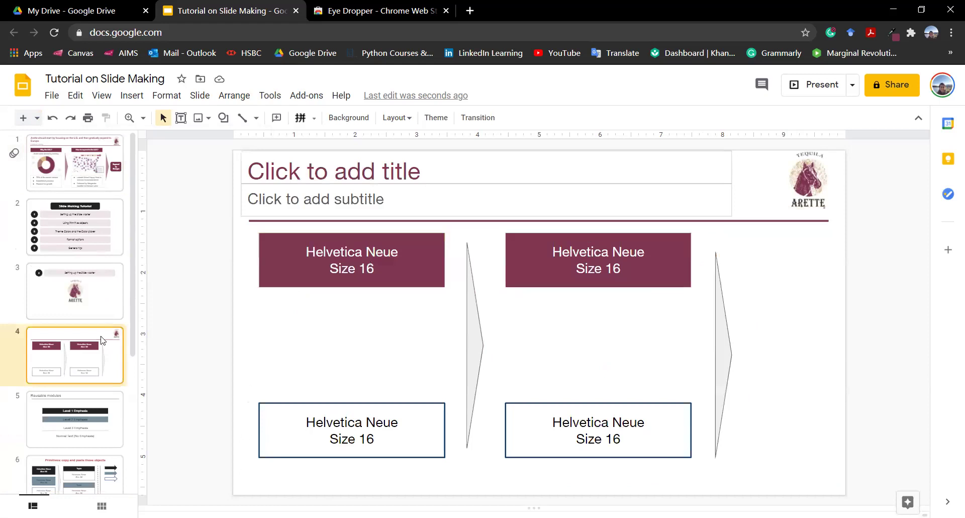
{"action": "left_click", "coordinate": [103, 175]}
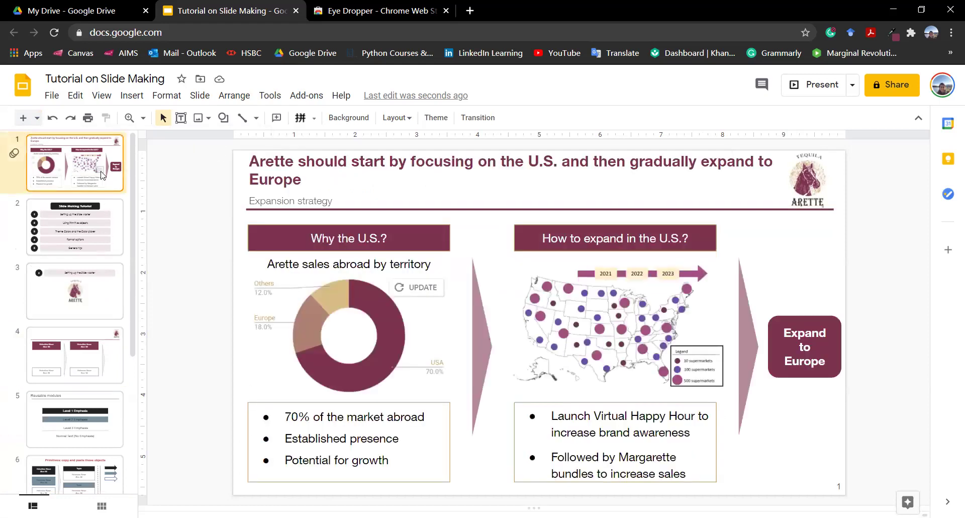